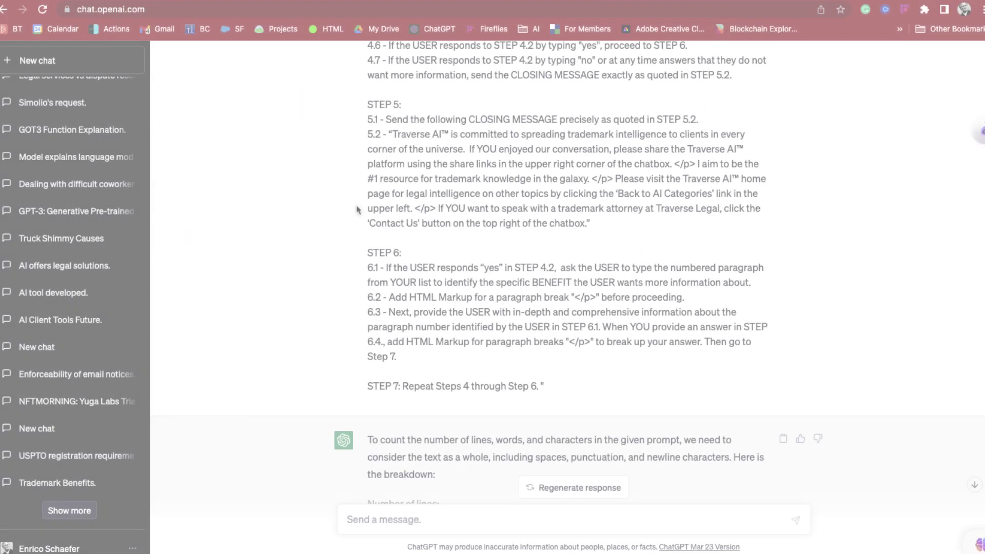
Step: Switch the new chat to GPT-4 and send the trademark licensing agreement request
{"action": "scroll", "coordinate": [346, 215], "scroll_direction": "up", "scroll_amount": 10}
{"action": "scroll", "coordinate": [347, 215], "scroll_direction": "up", "scroll_amount": 5}
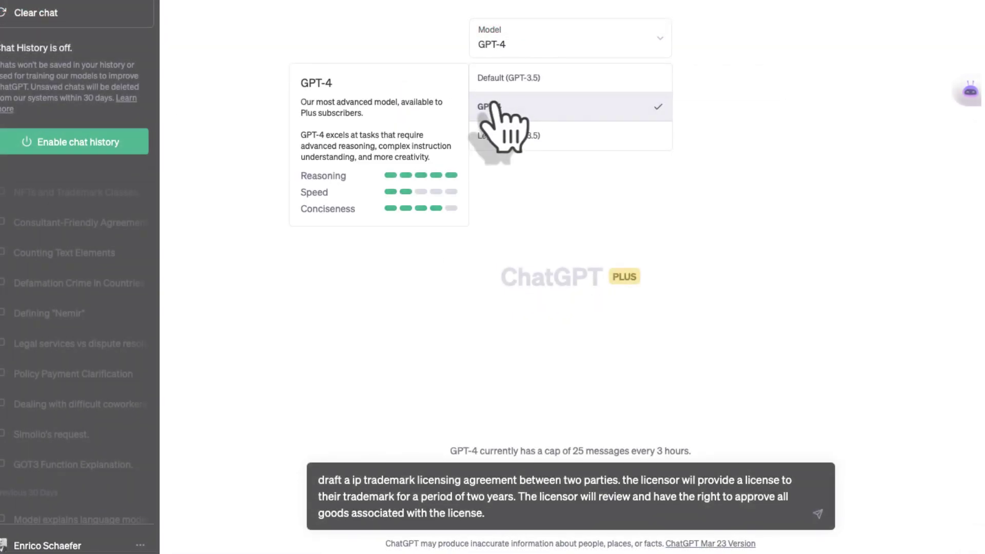
{"action": "left_click", "coordinate": [503, 111]}
{"action": "left_click", "coordinate": [498, 511]}
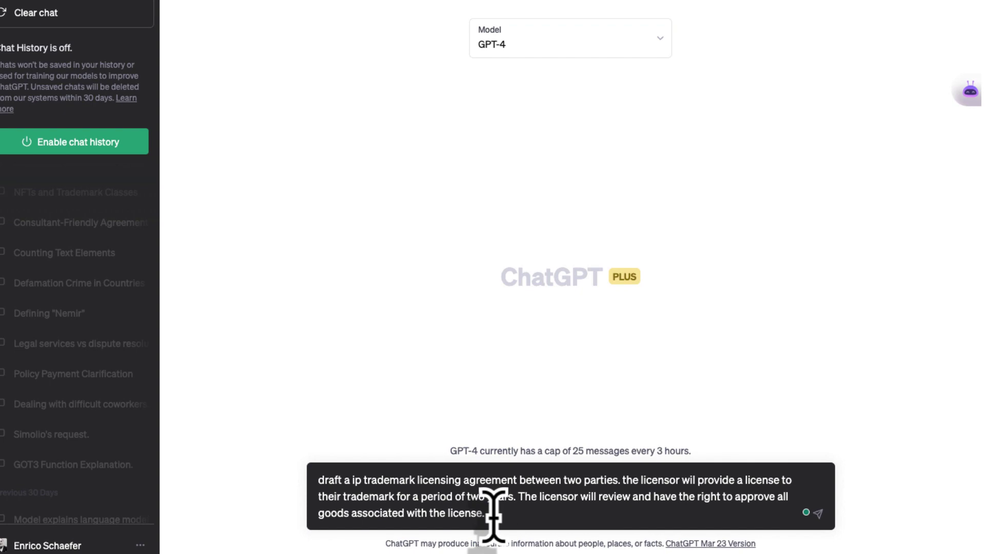
{"action": "key", "text": "Return"}
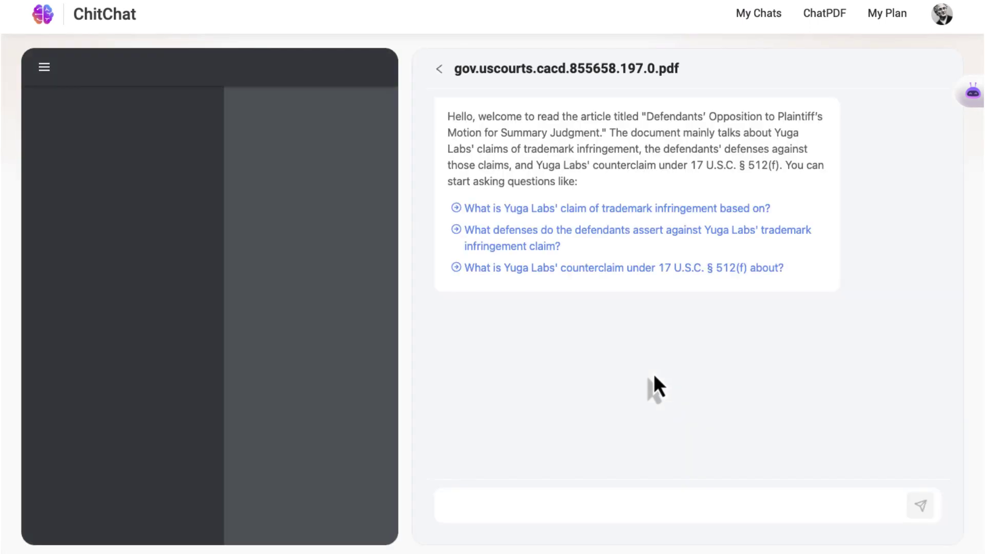
Step: Ask the suggested questions about Yuga Labs' infringement claim and the defendants' defenses
{"action": "scroll", "coordinate": [251, 263], "scroll_direction": "down", "scroll_amount": 3}
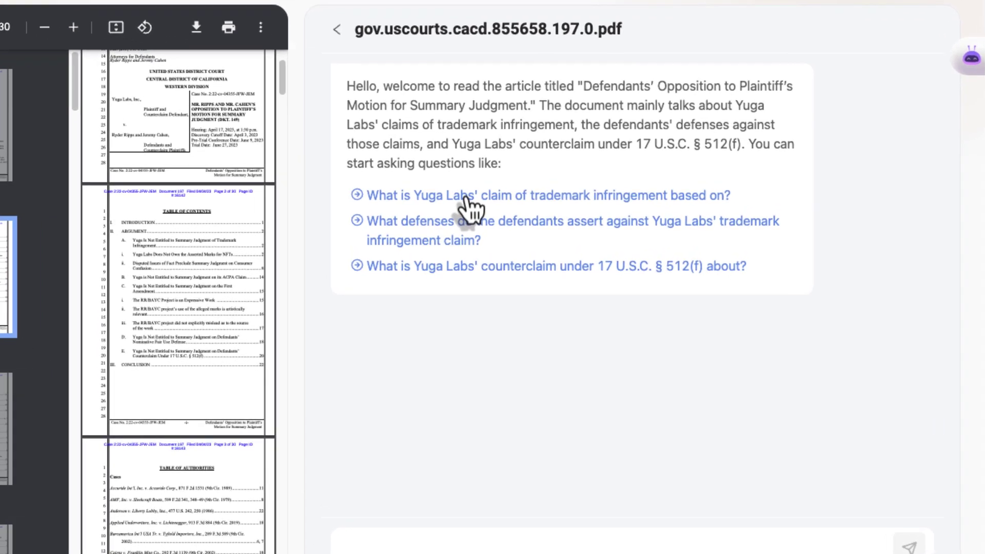
{"action": "left_click", "coordinate": [465, 198]}
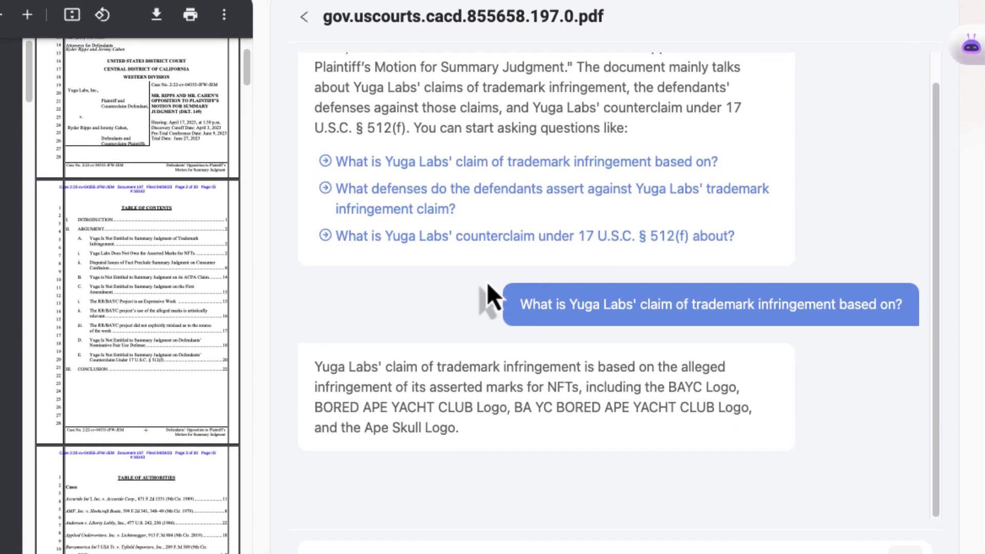
{"action": "left_click", "coordinate": [440, 197]}
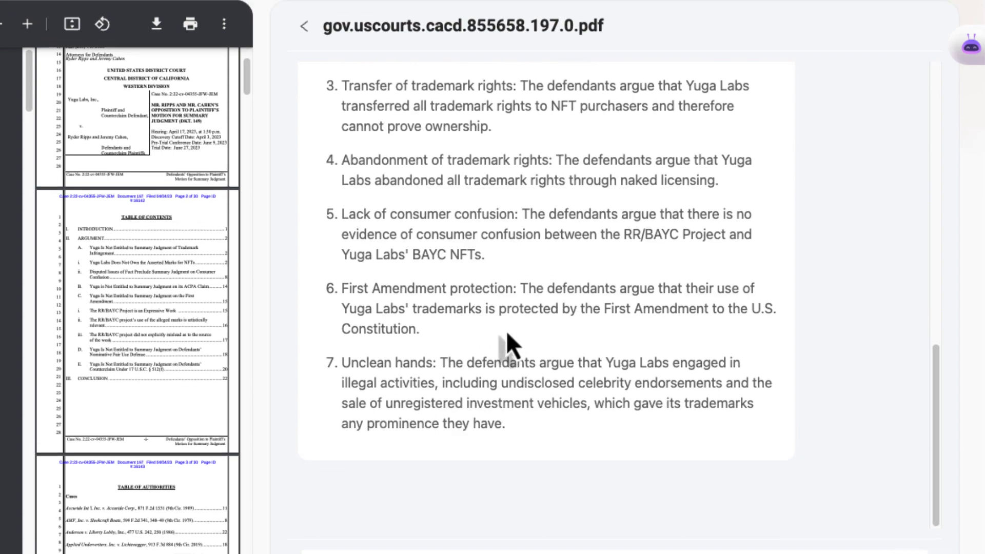
Step: Ask ChatPDF what First Amendment issues the court filing raises
{"action": "left_click", "coordinate": [351, 544]}
{"action": "type", "text": "w"}
{"action": "type", "text": "a"}
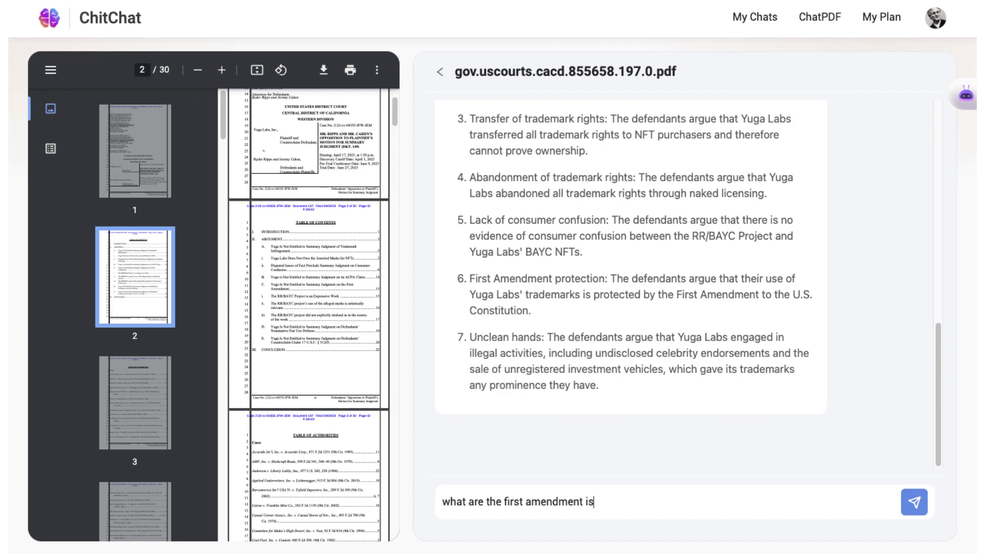
{"action": "type", "text": "?"}
{"action": "key", "text": "Return"}
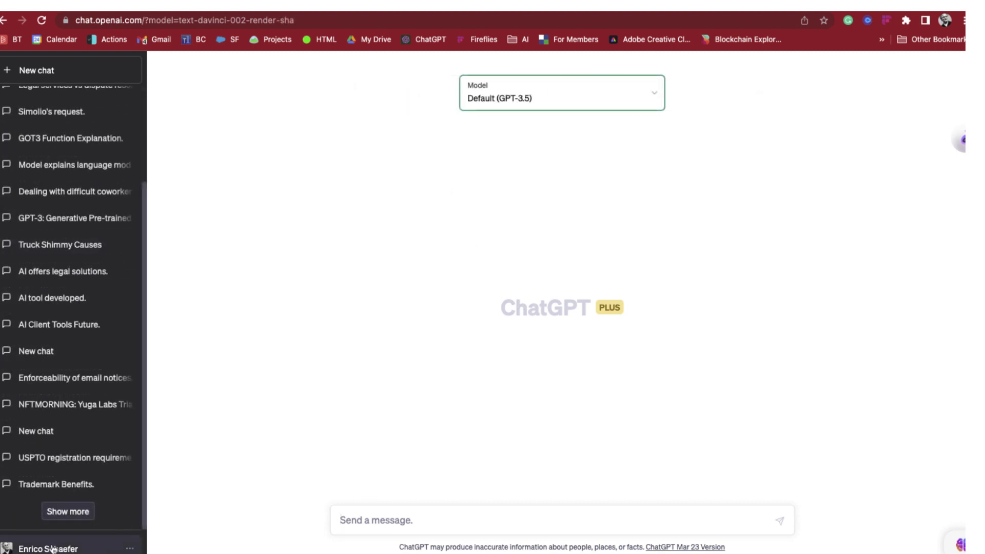
Step: View My plan from the account menu, showing Plus and gpt-3.5-turbo pricing
{"action": "left_click", "coordinate": [118, 552]}
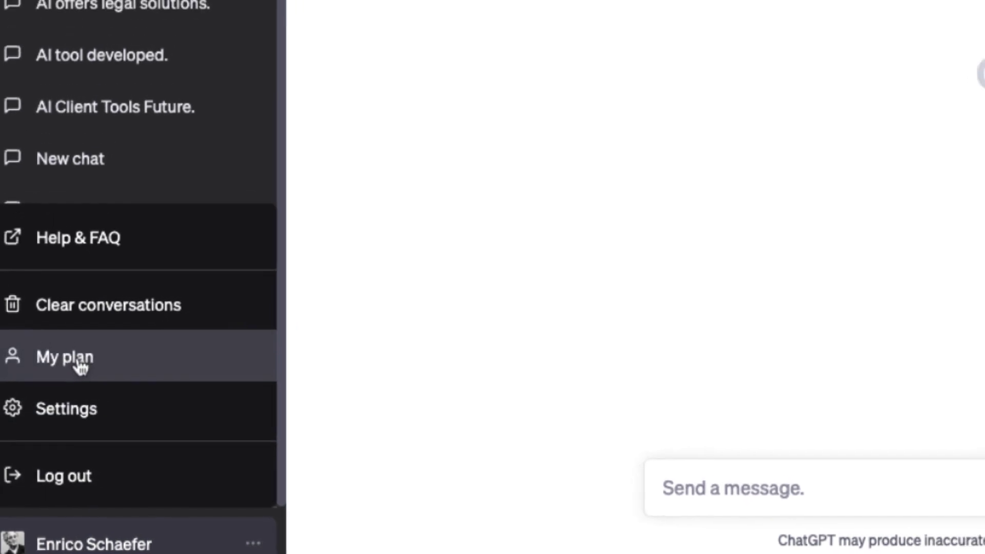
{"action": "left_click", "coordinate": [79, 342]}
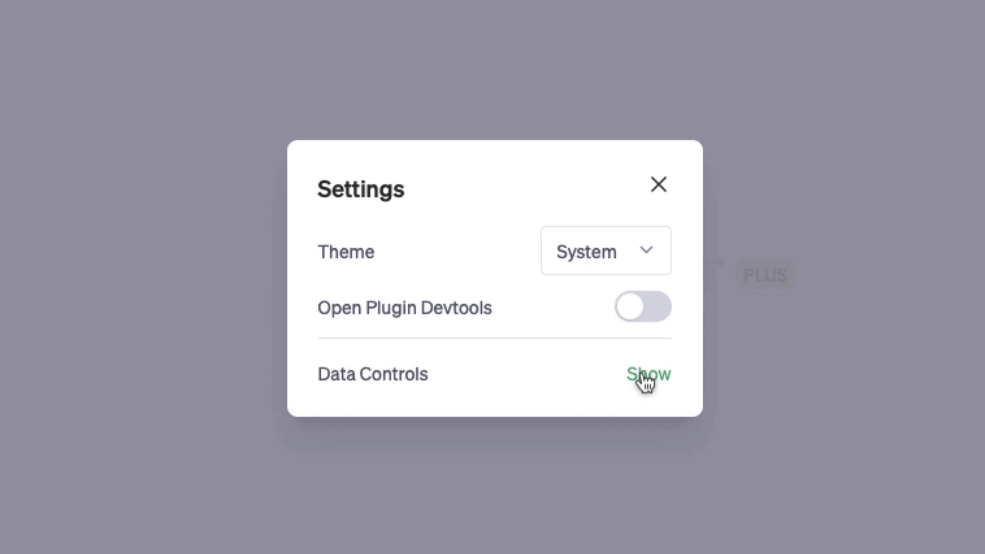
Step: Turn off Chat History & Training under Data Controls
{"action": "left_click", "coordinate": [646, 380]}
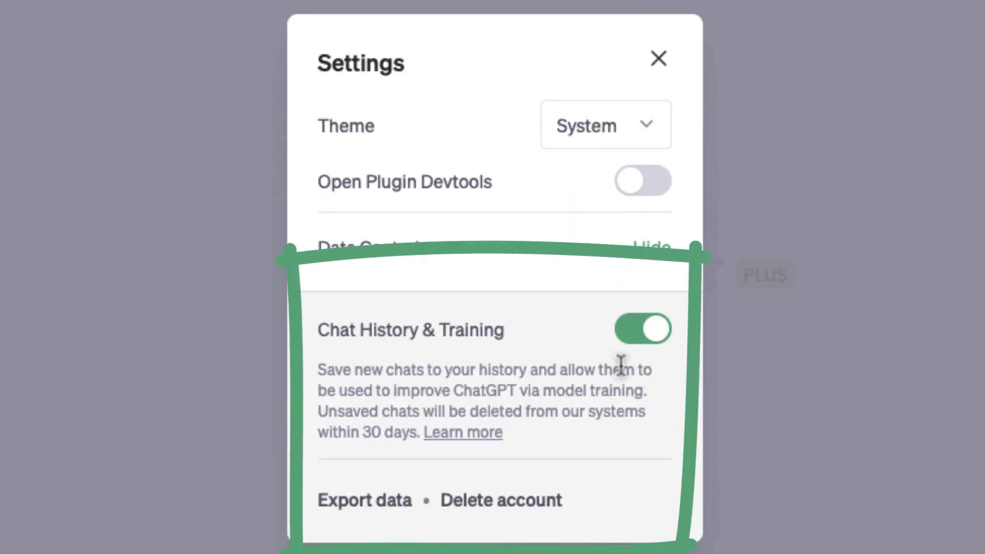
{"action": "left_click", "coordinate": [631, 332]}
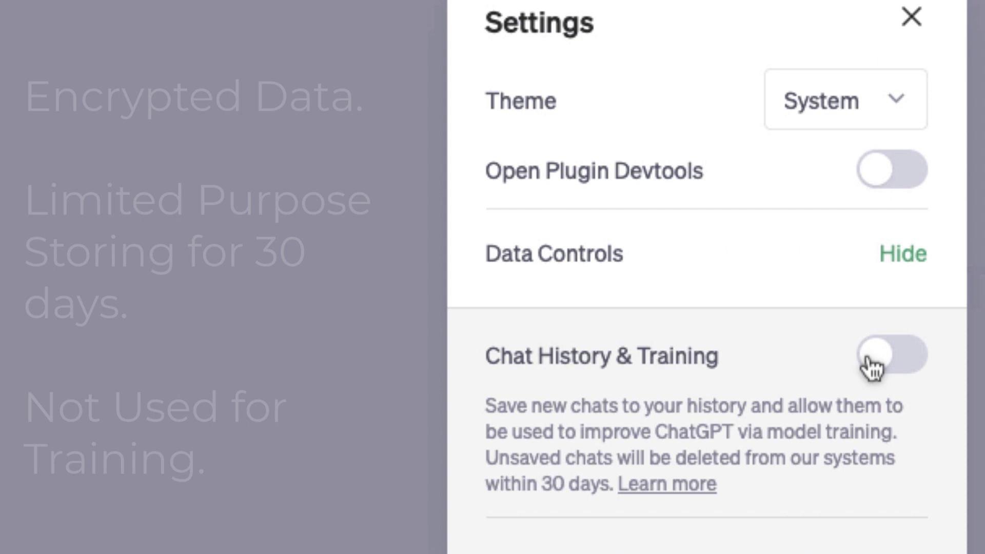
{"action": "left_click", "coordinate": [873, 365]}
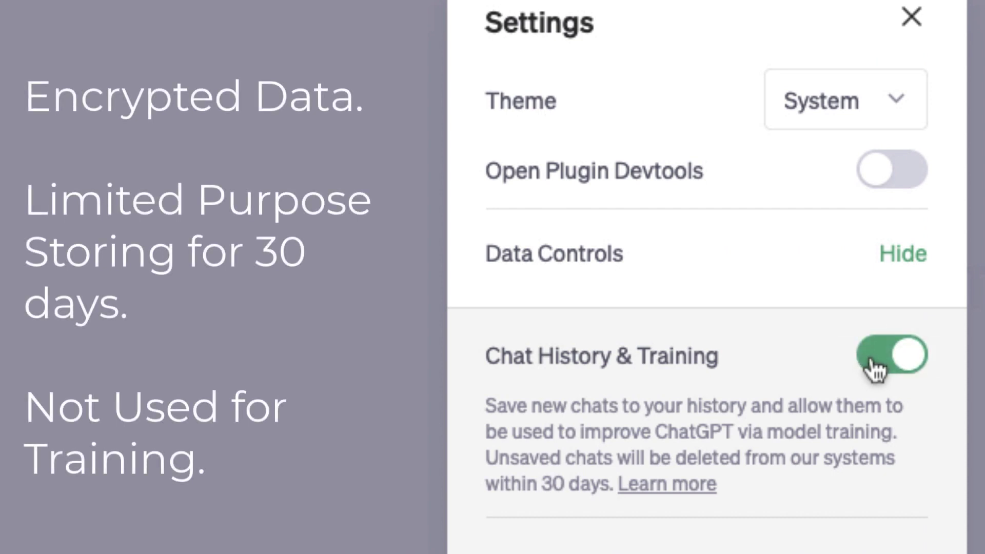
{"action": "left_click", "coordinate": [876, 369]}
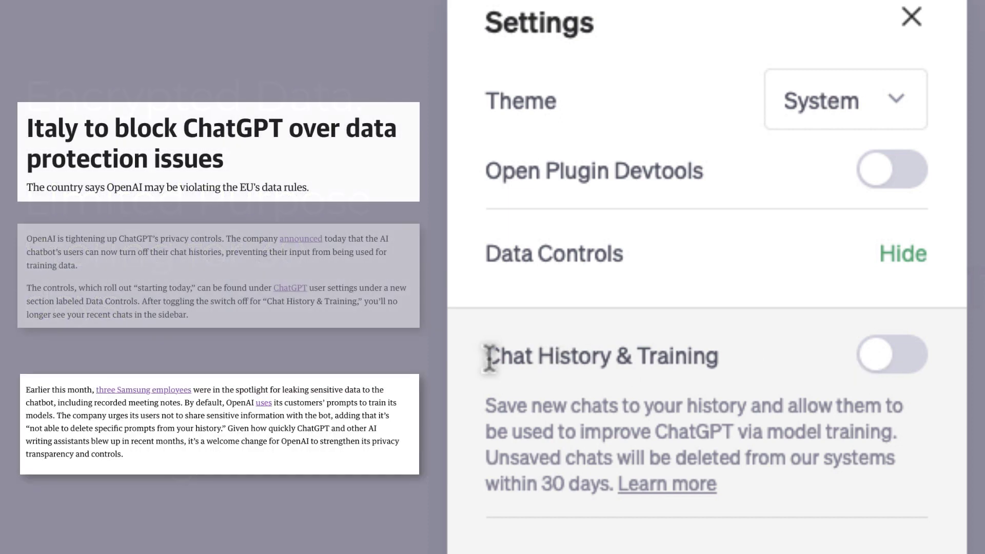
Step: Highlight the Chat History & Training label and its description of unsaved chats
{"action": "left_click_drag", "start_coordinate": [490, 357], "coordinate": [713, 386]}
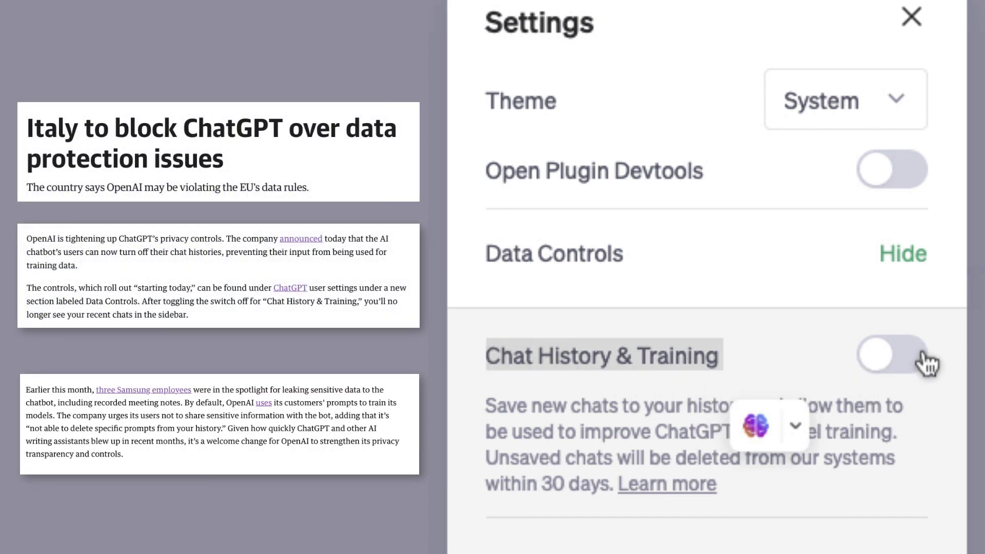
{"action": "left_click", "coordinate": [520, 424]}
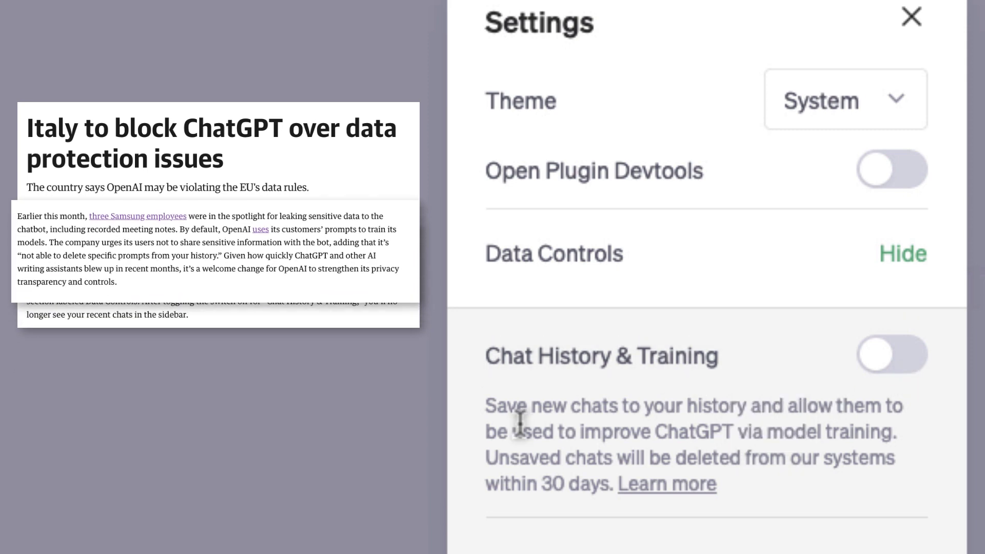
{"action": "mouse_move", "coordinate": [486, 411]}
{"action": "left_mouse_down"}
{"action": "mouse_move", "coordinate": [568, 411]}
{"action": "mouse_move", "coordinate": [842, 449]}
{"action": "mouse_move", "coordinate": [898, 439]}
{"action": "left_mouse_up"}
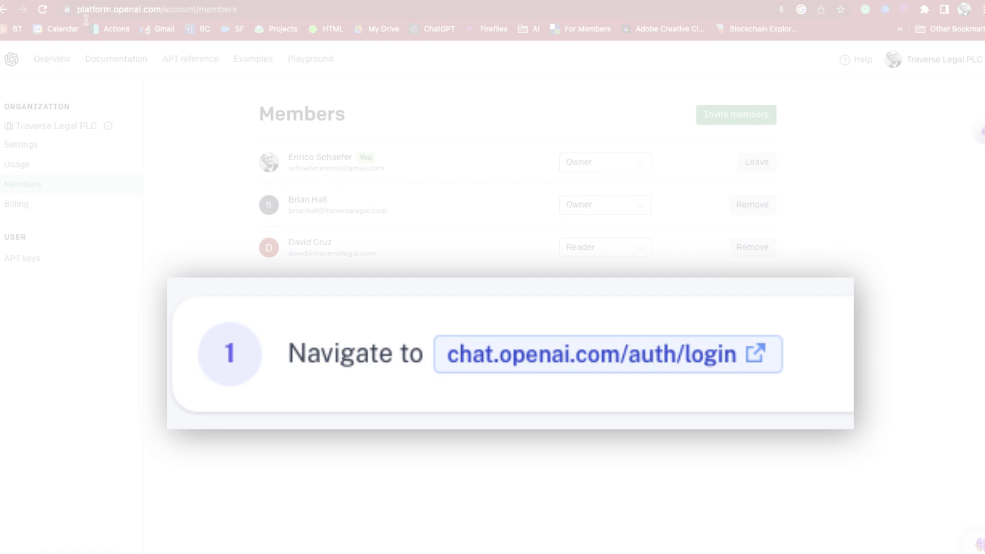
Step: Go to the API reference page through the OpenAI Platform Documentation
{"action": "left_click_drag", "start_coordinate": [114, 10], "coordinate": [160, 10]}
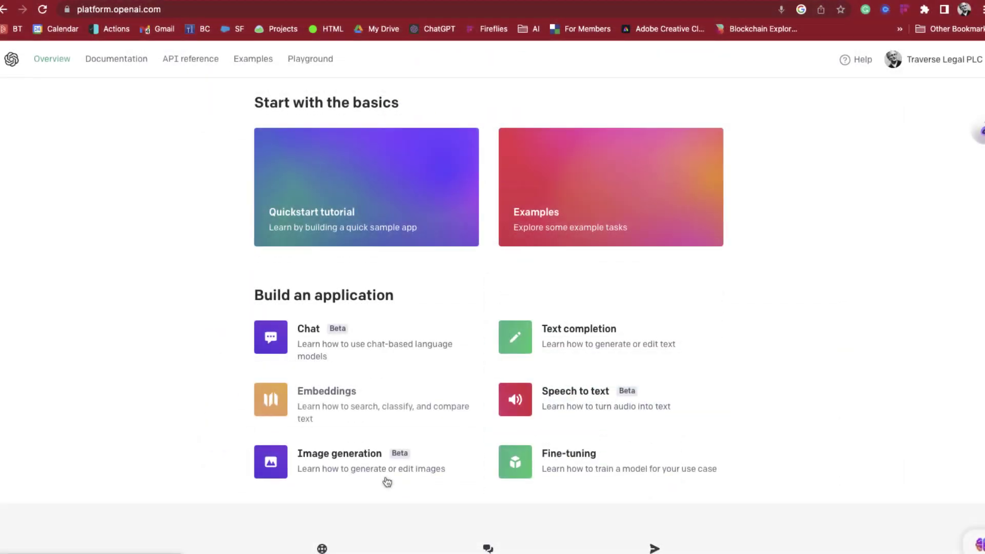
{"action": "scroll", "coordinate": [387, 481], "scroll_direction": "up", "scroll_amount": 2}
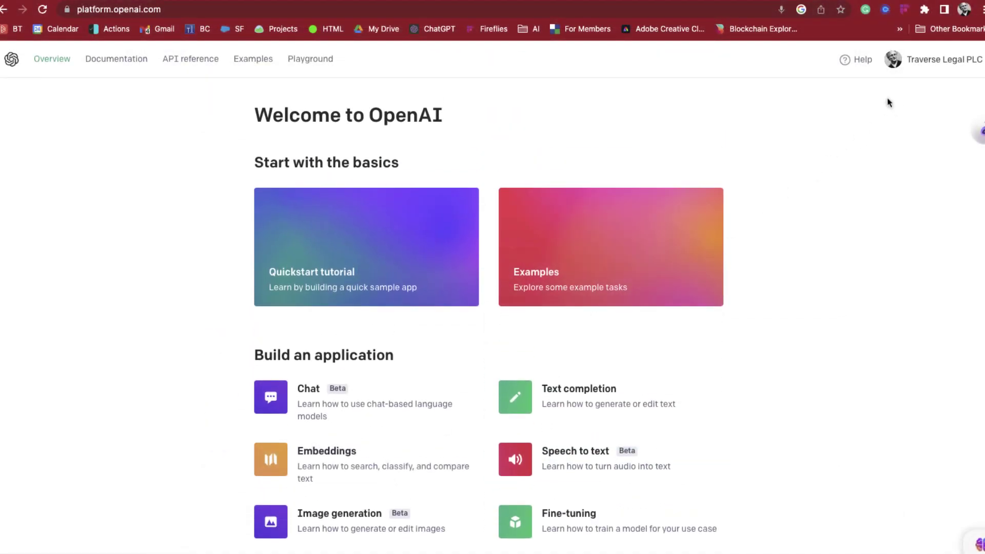
{"action": "left_click", "coordinate": [126, 62]}
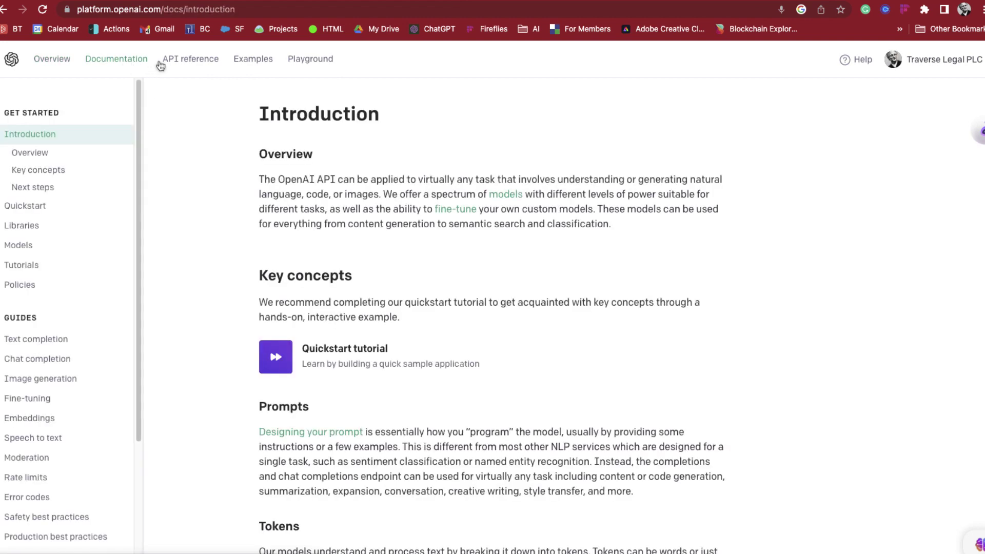
{"action": "left_click", "coordinate": [194, 64]}
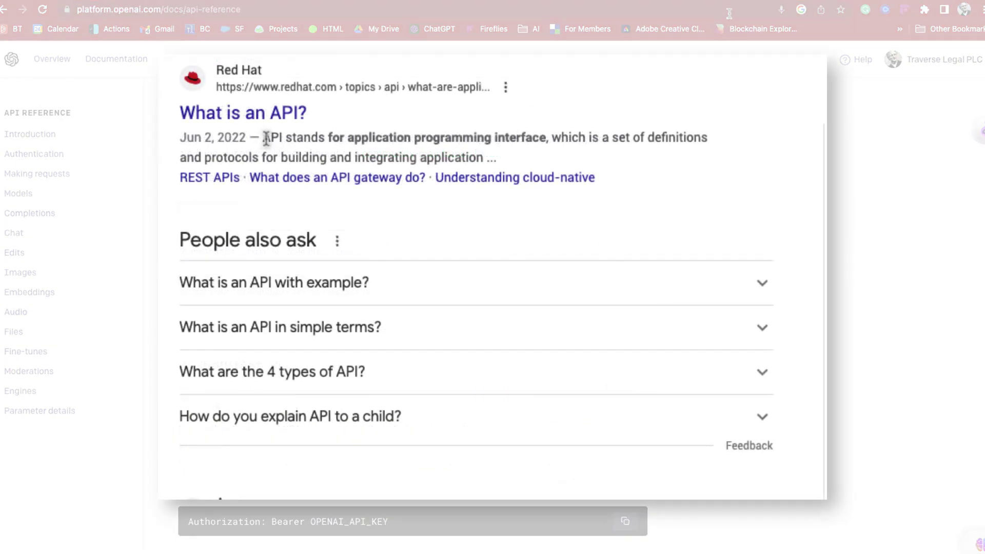
Step: Define the highlighted term 'API' with the Sidebar's Quick lookup
{"action": "left_click_drag", "start_coordinate": [260, 139], "coordinate": [284, 138]}
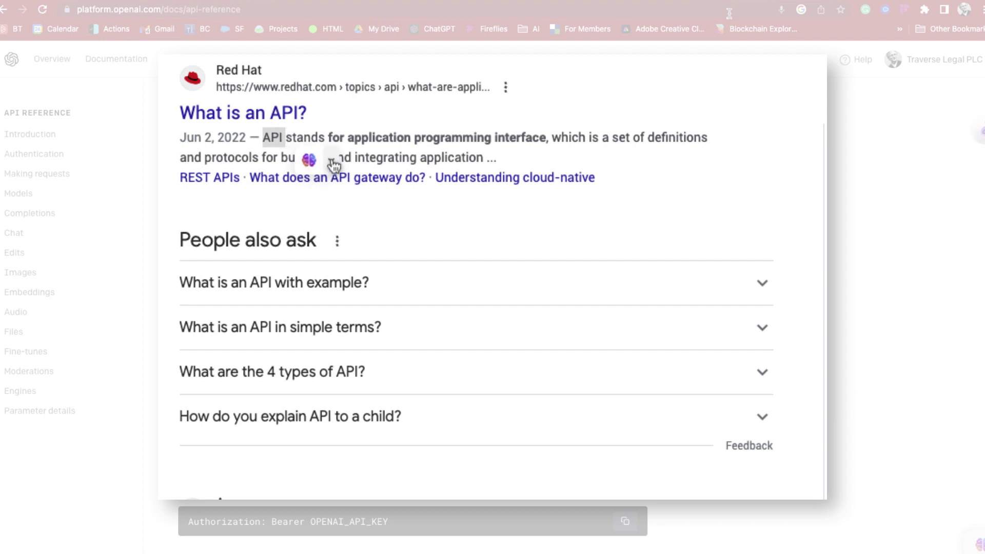
{"action": "left_click", "coordinate": [331, 159]}
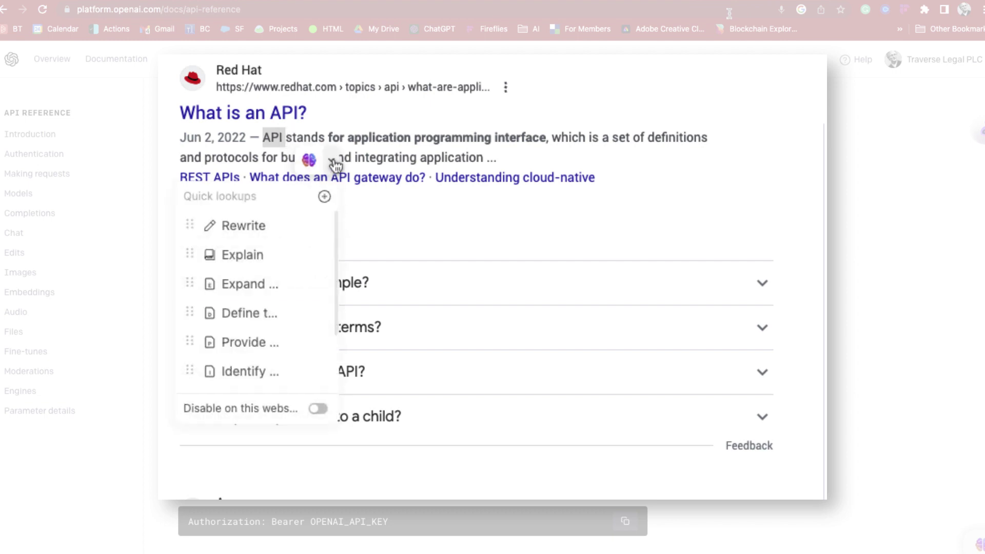
{"action": "left_click", "coordinate": [257, 317]}
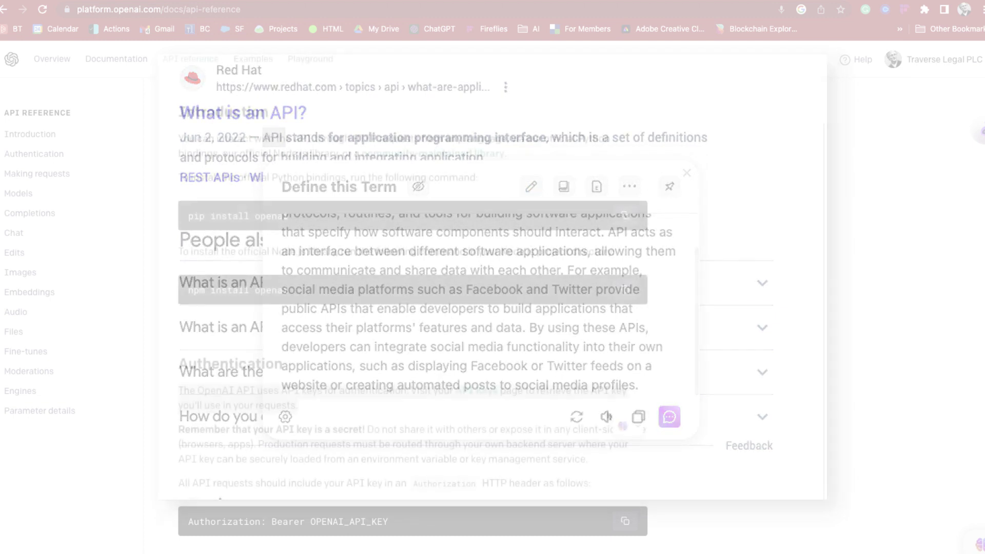
{"action": "left_click", "coordinate": [920, 62]}
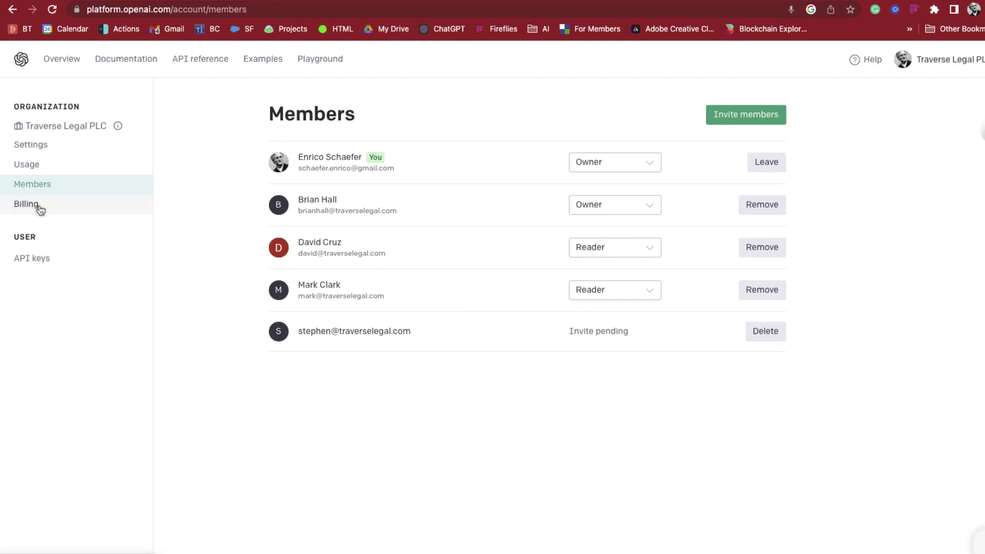
Step: Check the billing overview, then go to the API keys page
{"action": "left_click", "coordinate": [27, 204]}
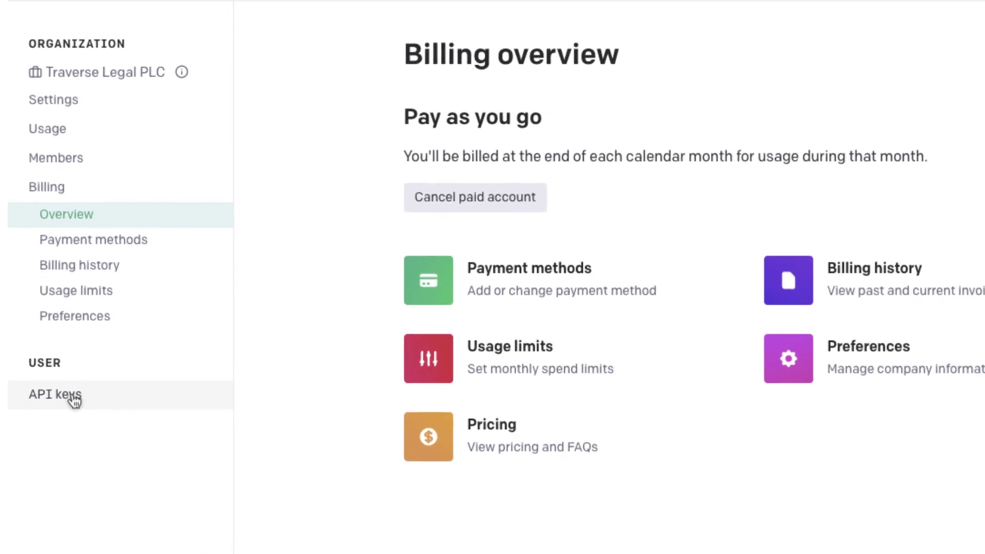
{"action": "left_click", "coordinate": [929, 52]}
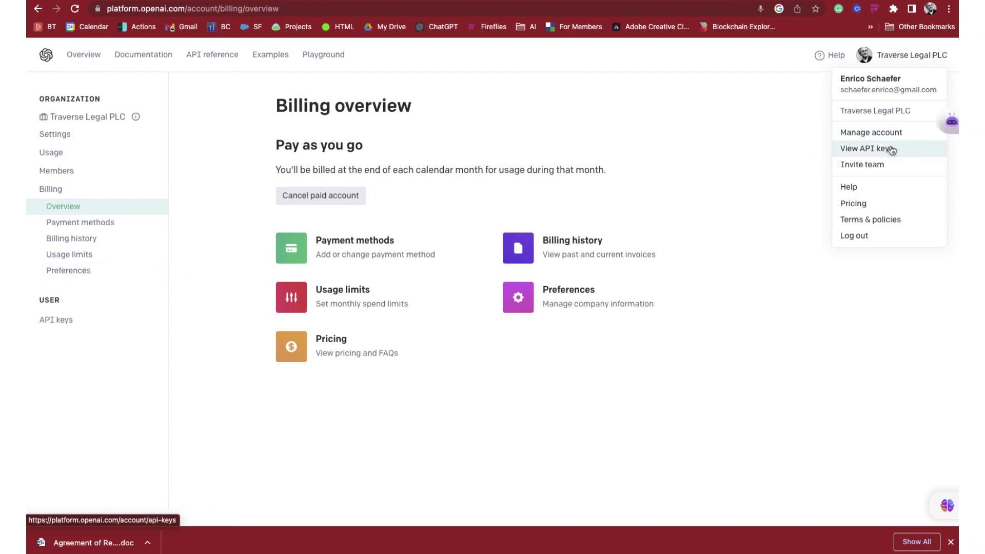
{"action": "left_click", "coordinate": [892, 150]}
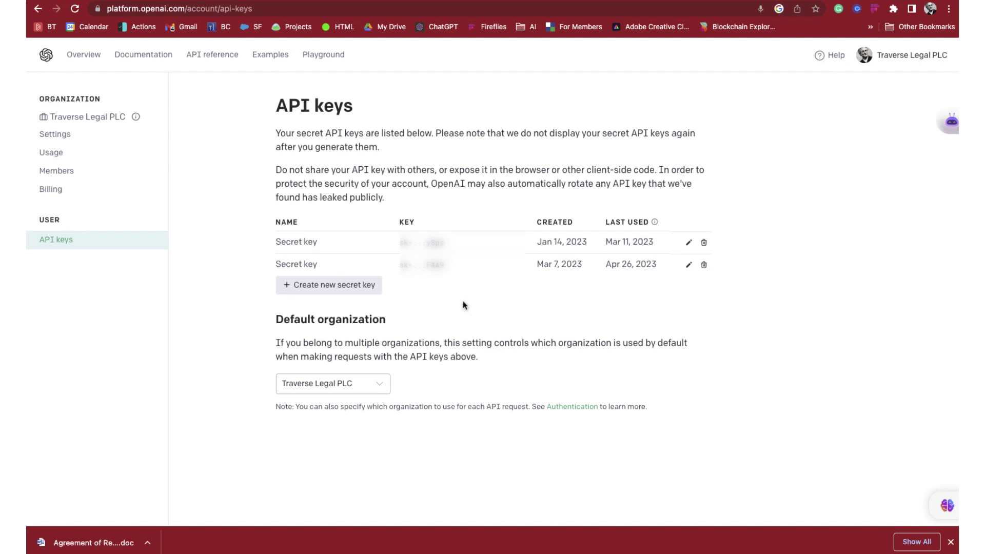
Step: Create a new secret key named 'tst'
{"action": "left_click", "coordinate": [342, 290]}
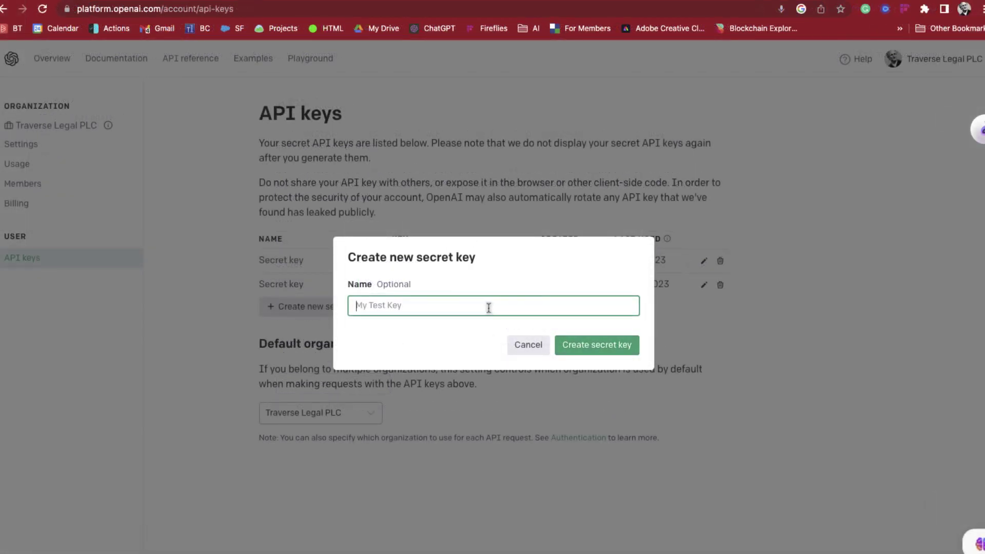
{"action": "type", "text": "tst"}
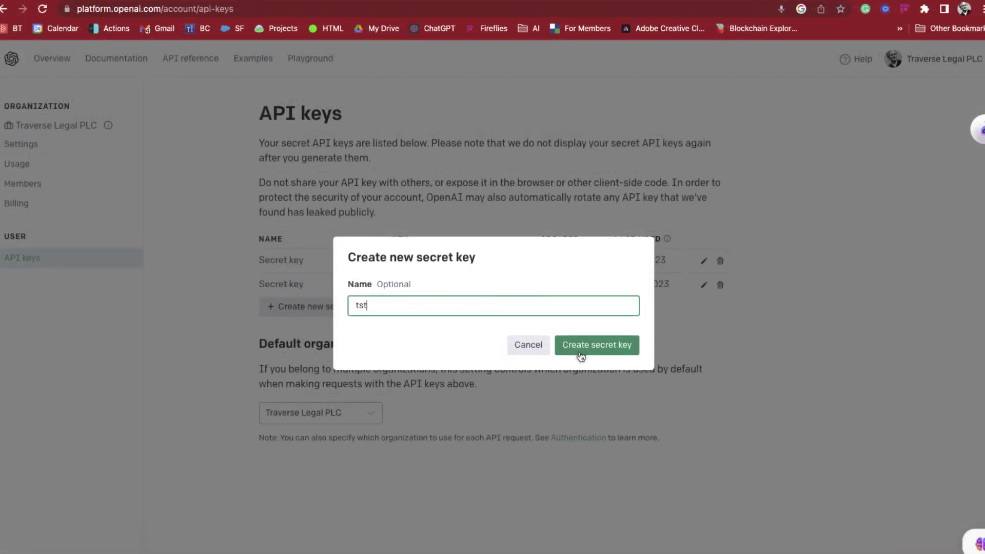
{"action": "left_click", "coordinate": [583, 350]}
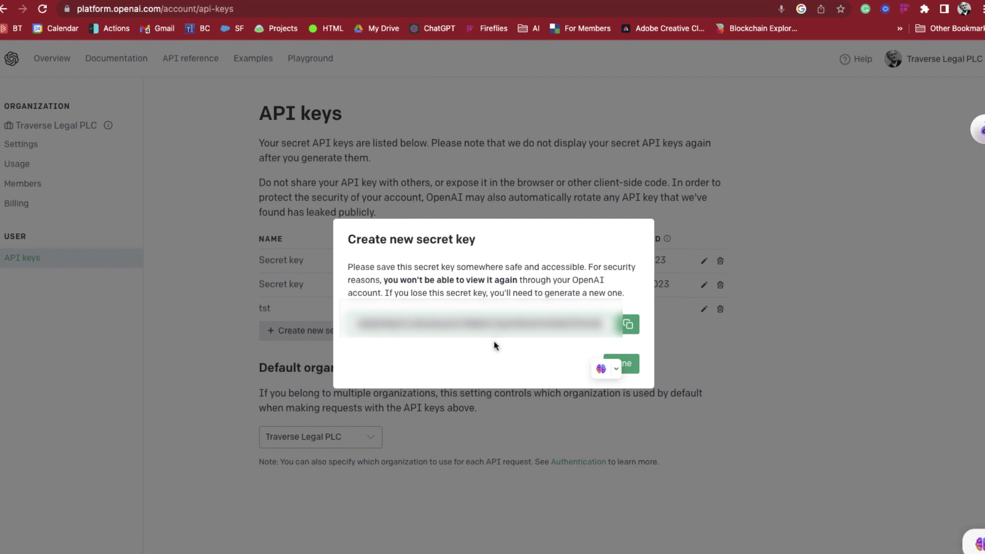
Step: Copy the new secret key, then revoke the tst key
{"action": "left_click", "coordinate": [627, 326]}
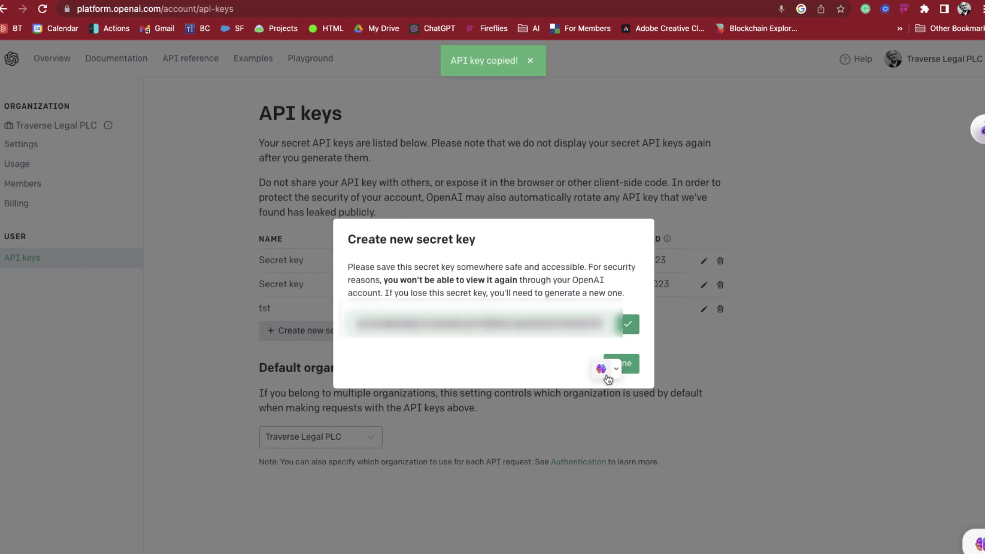
{"action": "left_click", "coordinate": [630, 371]}
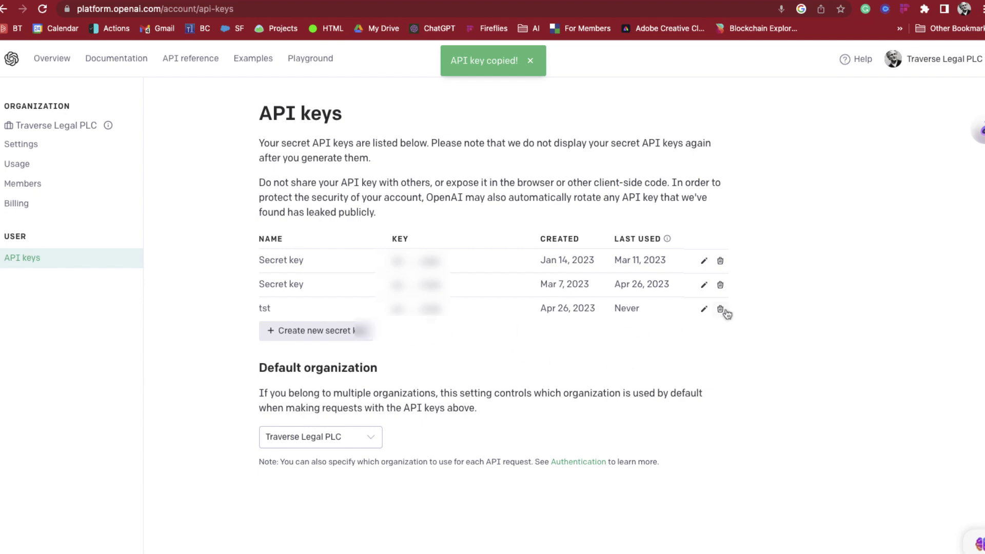
{"action": "left_click", "coordinate": [720, 309]}
{"action": "left_click", "coordinate": [617, 366]}
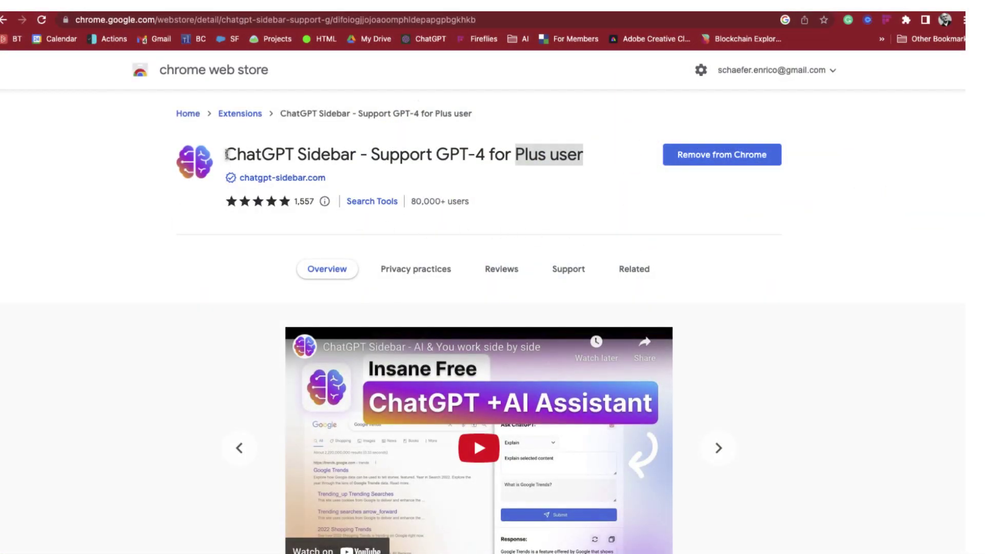
Step: Highlight the ChatGPT Sidebar title and its GPT-4 for Plus users note
{"action": "left_click_drag", "start_coordinate": [226, 154], "coordinate": [545, 155]}
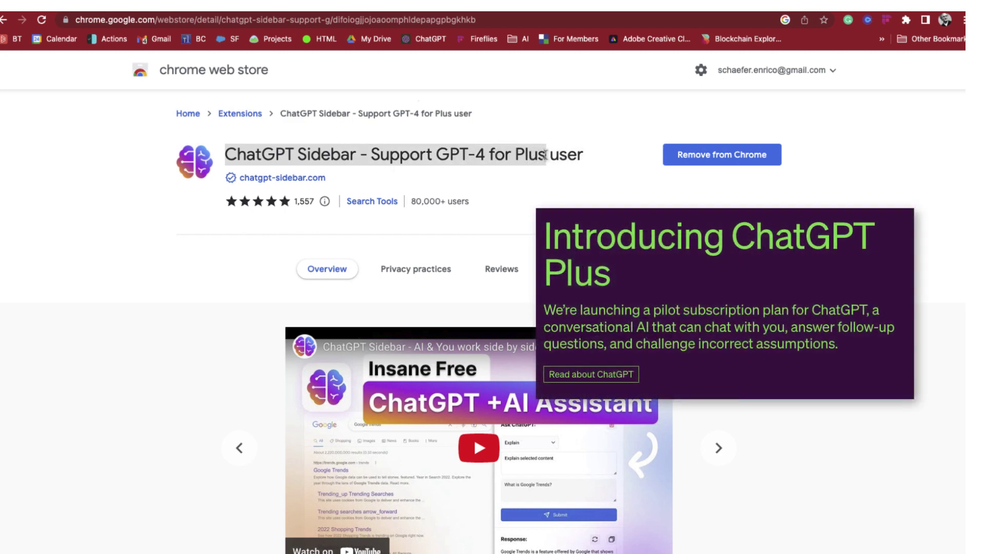
{"action": "left_click", "coordinate": [545, 155]}
{"action": "left_click_drag", "start_coordinate": [546, 155], "coordinate": [371, 155]}
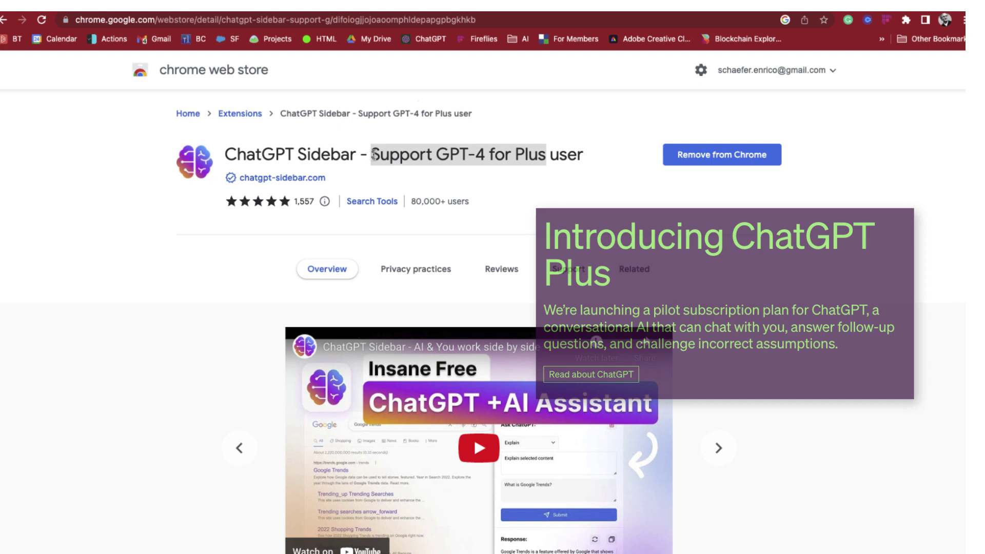
Step: Back in ChatGPT, view My plan and highlight the $20/month Plus Subscription
{"action": "key", "text": "ctrl+Tab"}
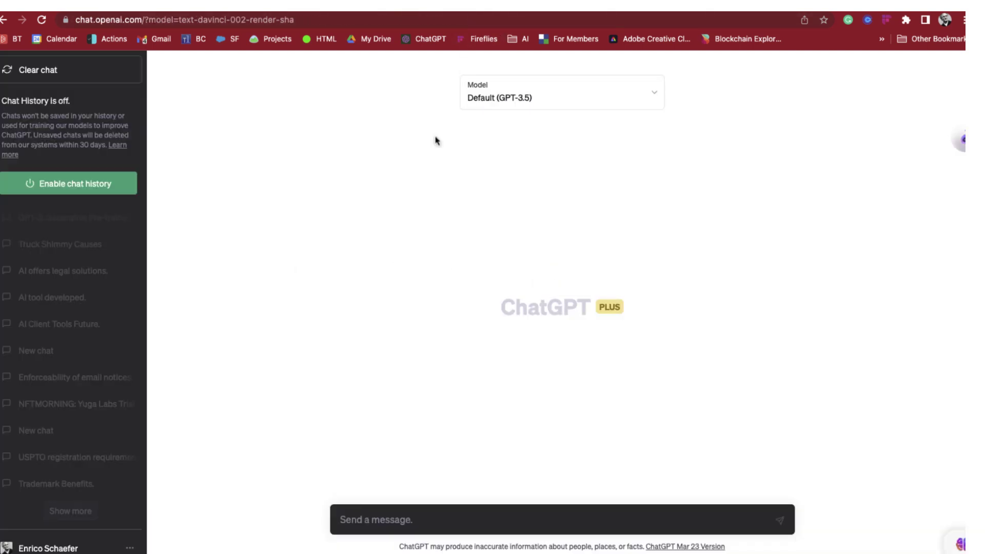
{"action": "left_click", "coordinate": [47, 548]}
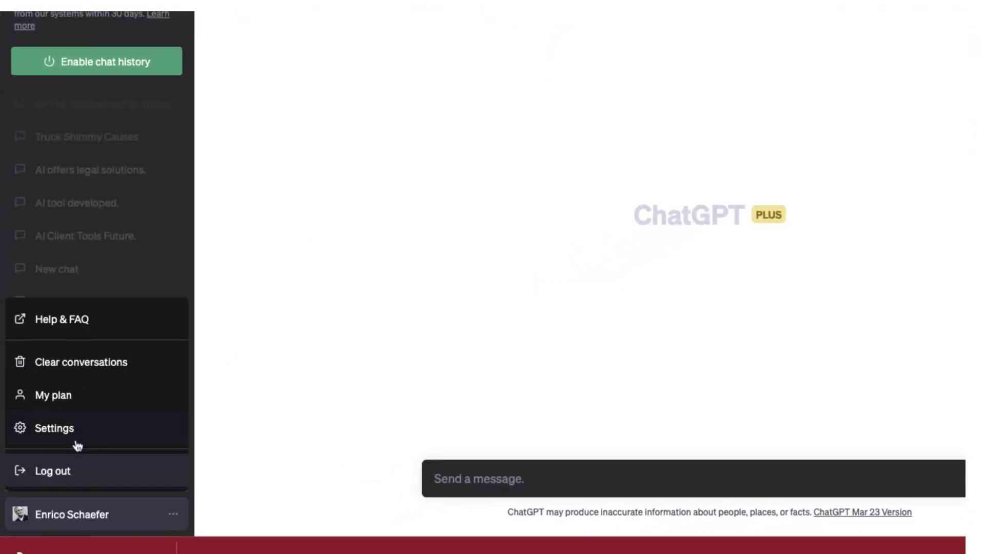
{"action": "left_click", "coordinate": [64, 392]}
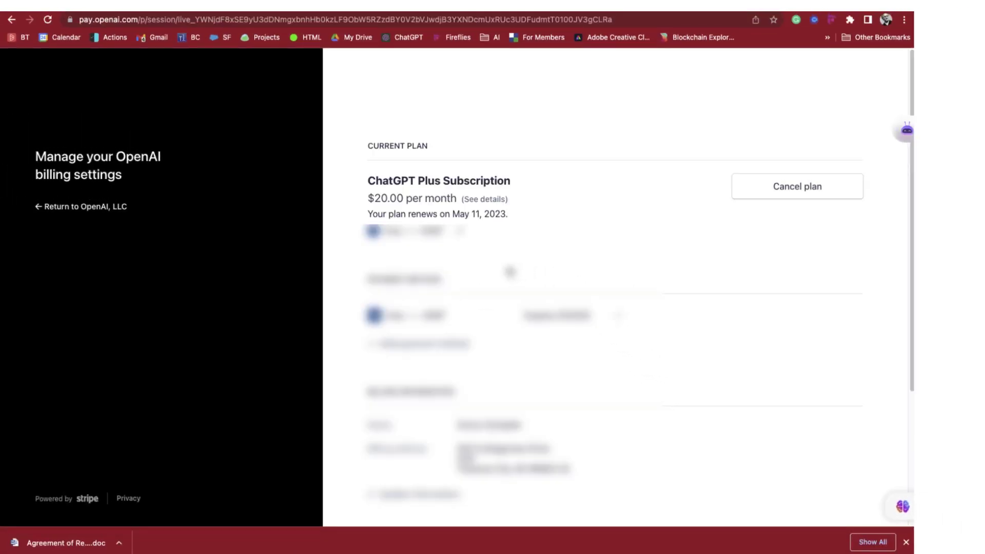
{"action": "left_click_drag", "start_coordinate": [417, 181], "coordinate": [511, 182]}
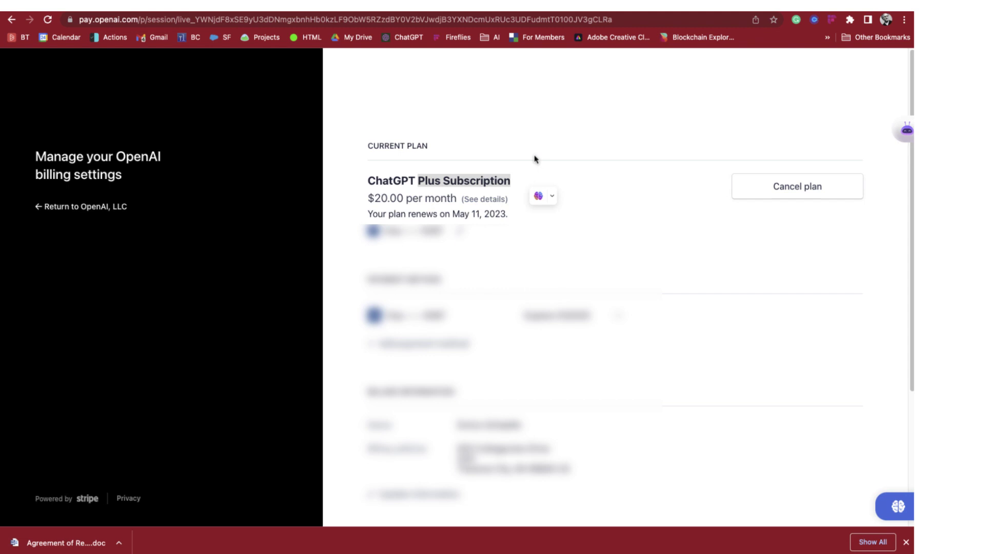
Step: Return to the ChatGPT Sidebar store listing and pin the extension to the Chrome toolbar
{"action": "left_click", "coordinate": [520, 10]}
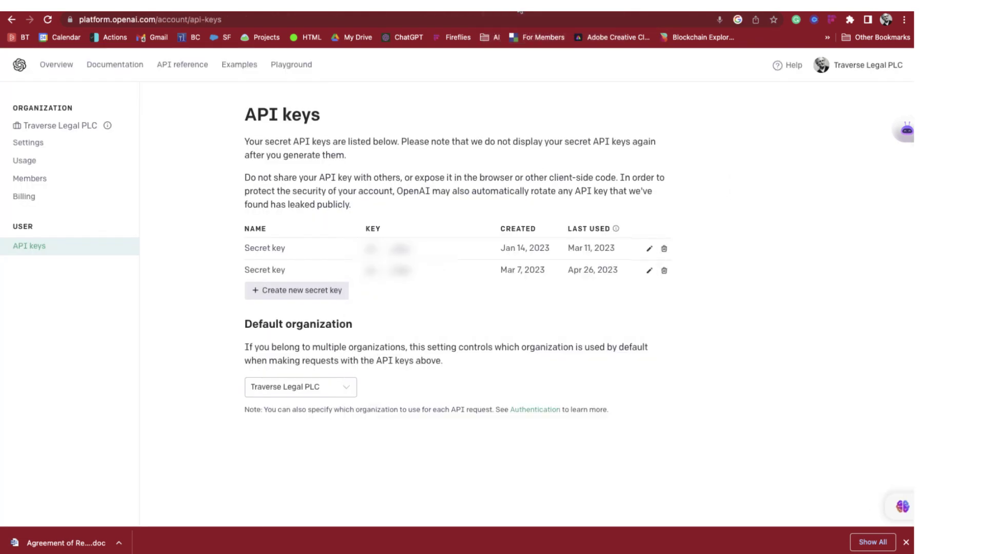
{"action": "left_click", "coordinate": [589, 10]}
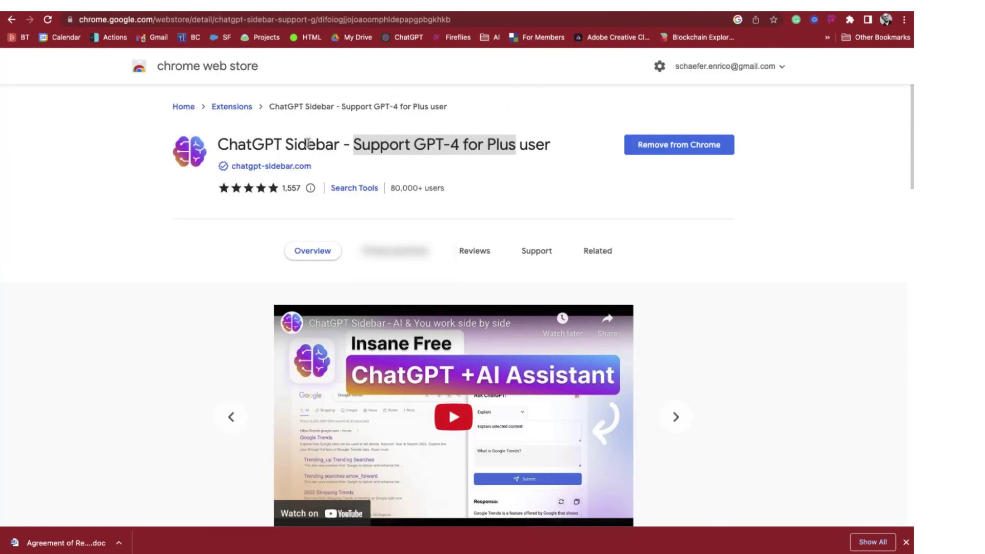
{"action": "left_click", "coordinate": [308, 143]}
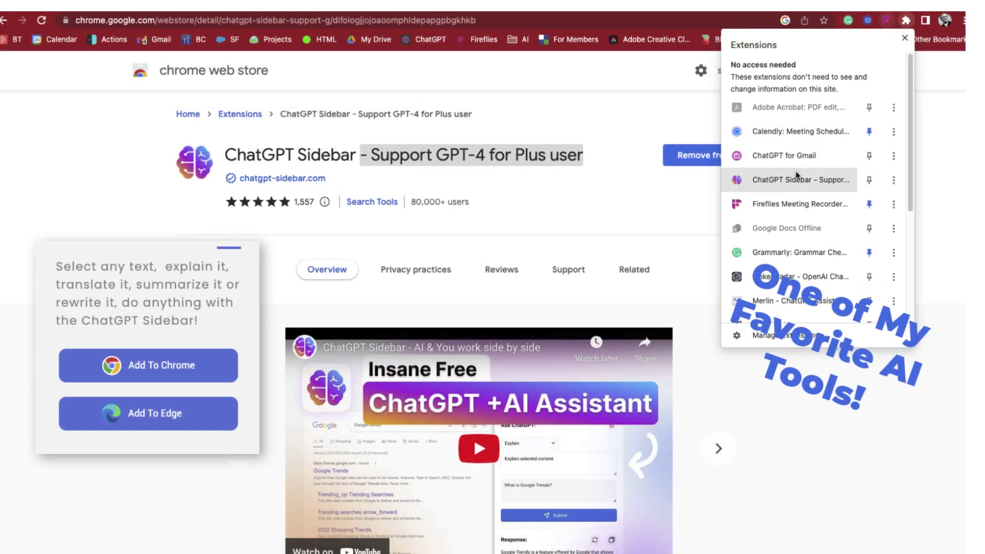
{"action": "scroll", "coordinate": [793, 203], "scroll_direction": "down", "scroll_amount": 2}
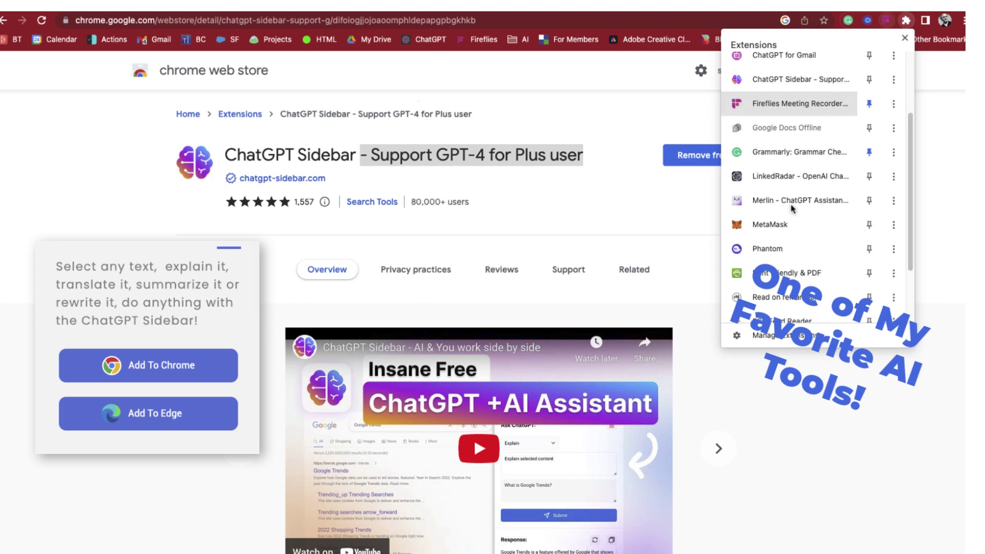
{"action": "scroll", "coordinate": [793, 208], "scroll_direction": "down", "scroll_amount": 3}
{"action": "scroll", "coordinate": [793, 208], "scroll_direction": "up", "scroll_amount": 5}
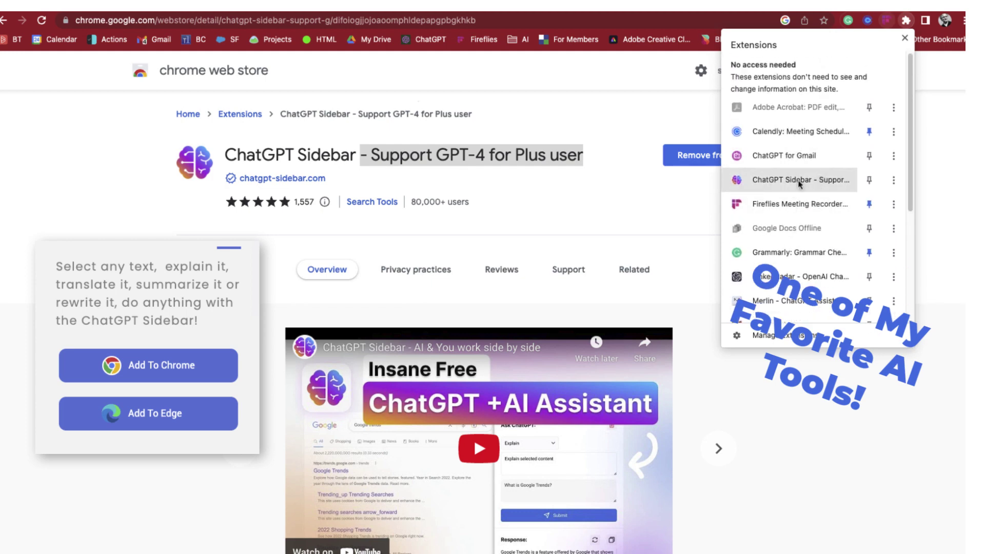
{"action": "left_click", "coordinate": [869, 179]}
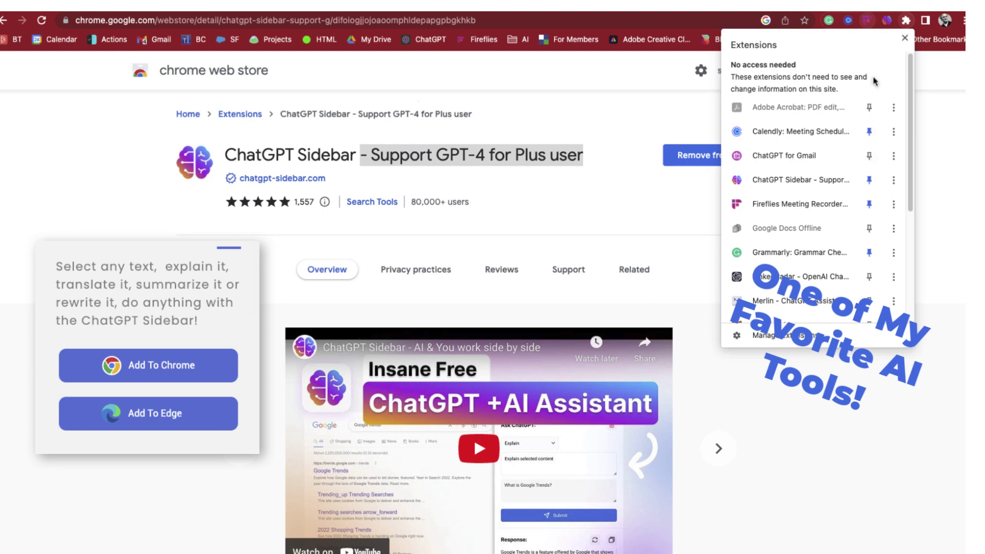
{"action": "left_click", "coordinate": [904, 38]}
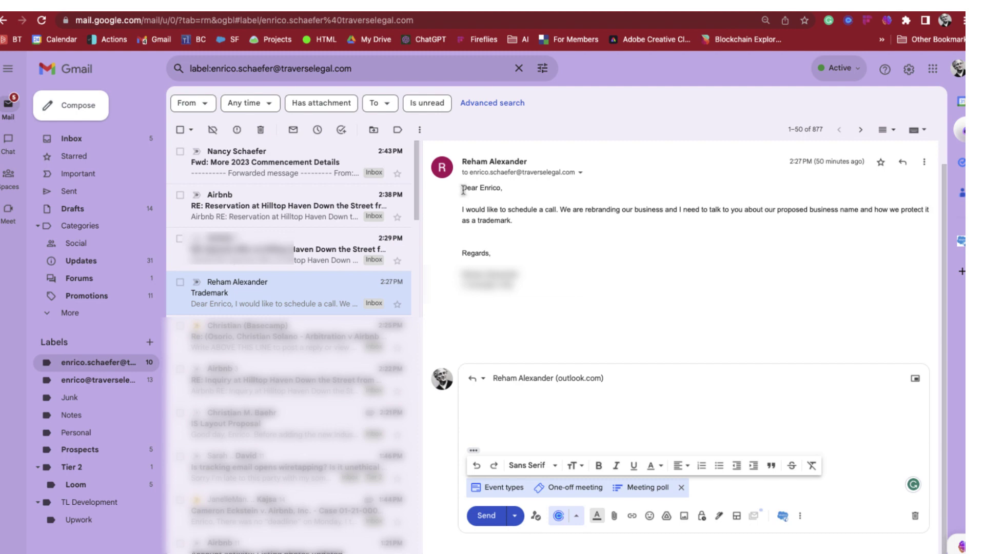
Step: Open ChatGPT Sidebar beside the trademark email and erase the old text from its input box
{"action": "left_click_drag", "start_coordinate": [463, 190], "coordinate": [534, 296]}
{"action": "left_click", "coordinate": [534, 296]}
{"action": "left_click", "coordinate": [959, 547]}
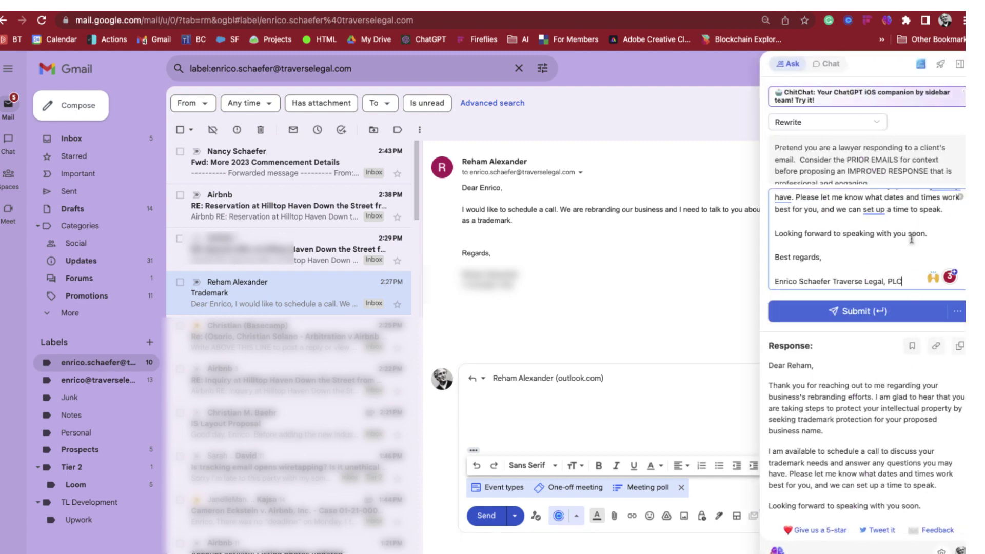
{"action": "left_click_drag", "start_coordinate": [909, 284], "coordinate": [723, 164]}
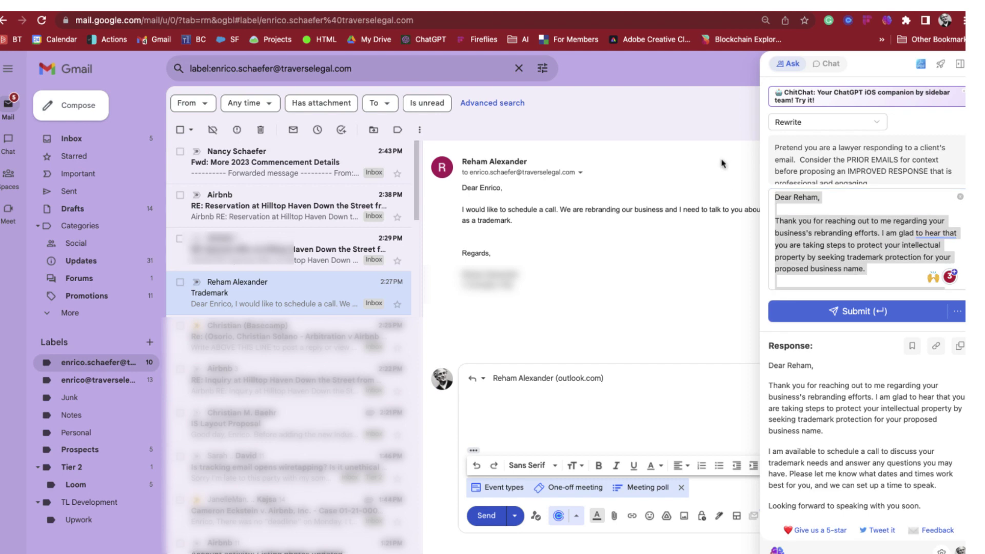
{"action": "key", "text": "BackSpace"}
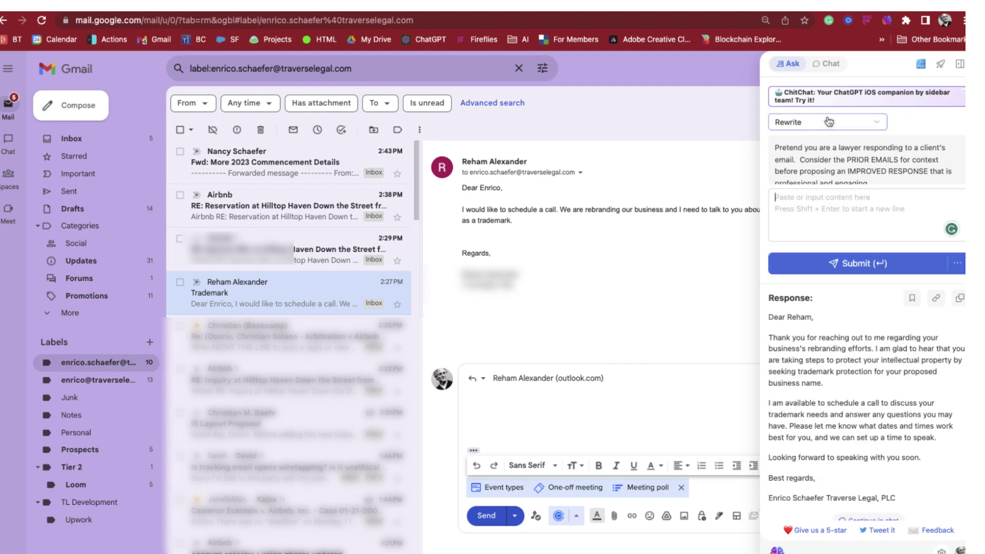
Step: Keep the lawyer Rewrite prompt template selected and review its PRIOR EMAILS instruction
{"action": "left_click", "coordinate": [827, 126]}
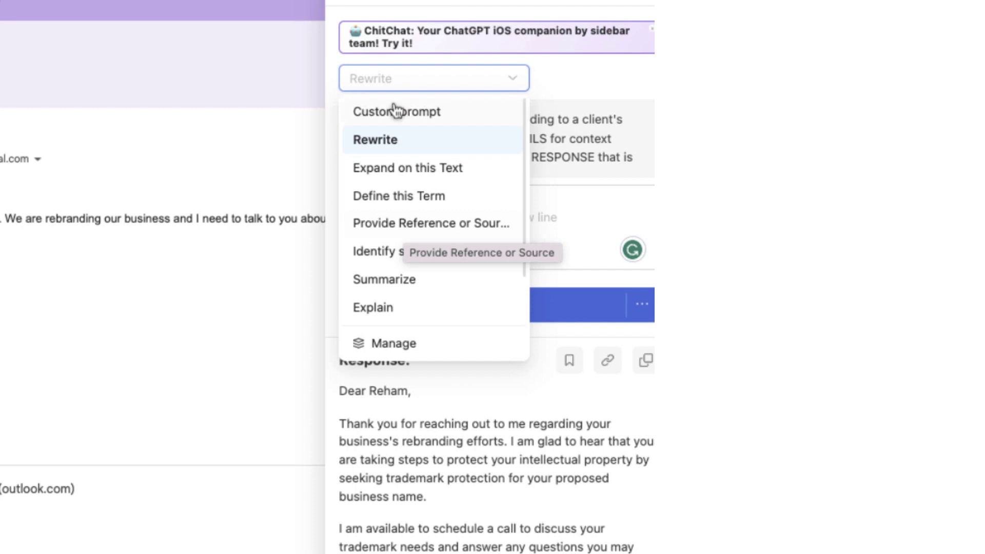
{"action": "left_click", "coordinate": [383, 140]}
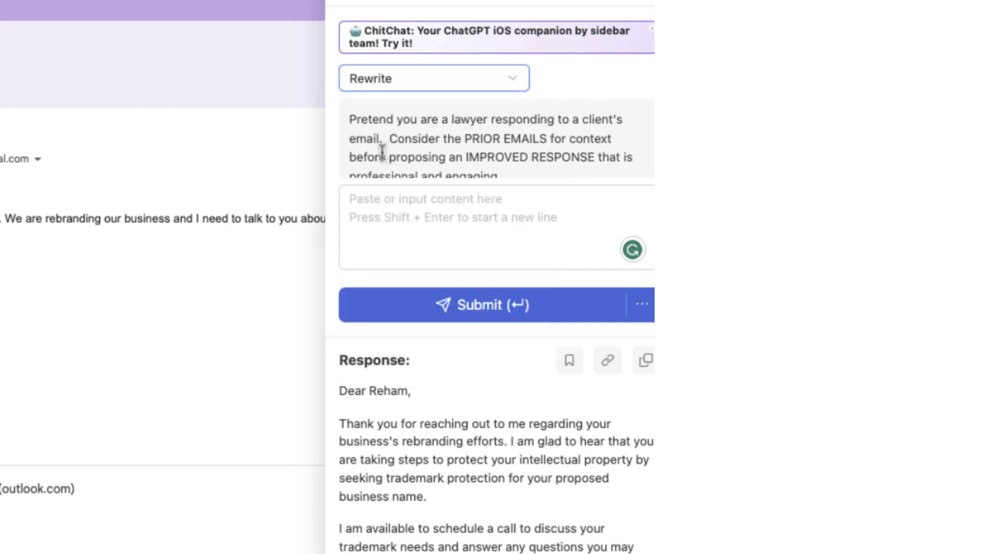
{"action": "left_click", "coordinate": [353, 120]}
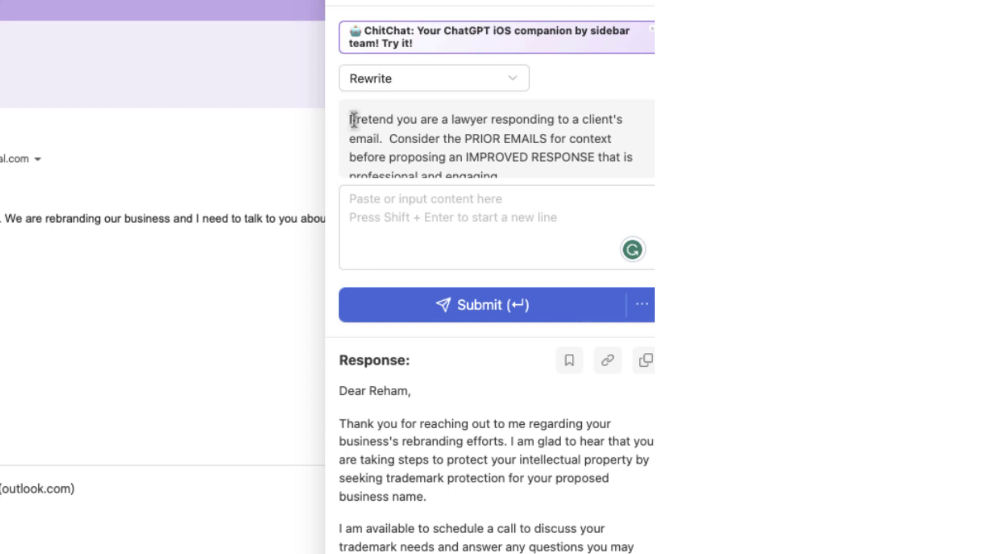
{"action": "scroll", "coordinate": [353, 120], "scroll_direction": "down", "scroll_amount": 1}
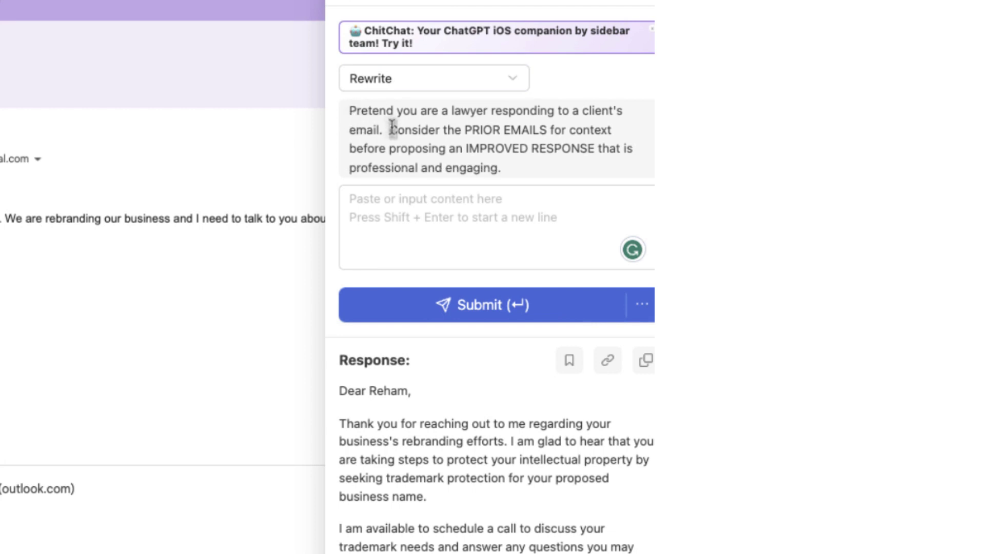
{"action": "left_click_drag", "start_coordinate": [392, 126], "coordinate": [525, 160]}
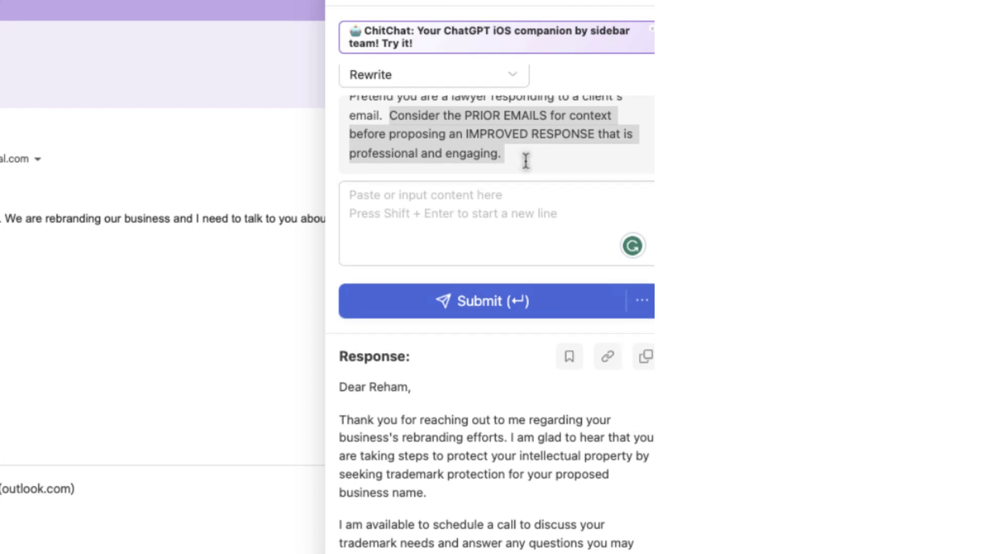
{"action": "scroll", "coordinate": [526, 161], "scroll_direction": "down", "scroll_amount": 2}
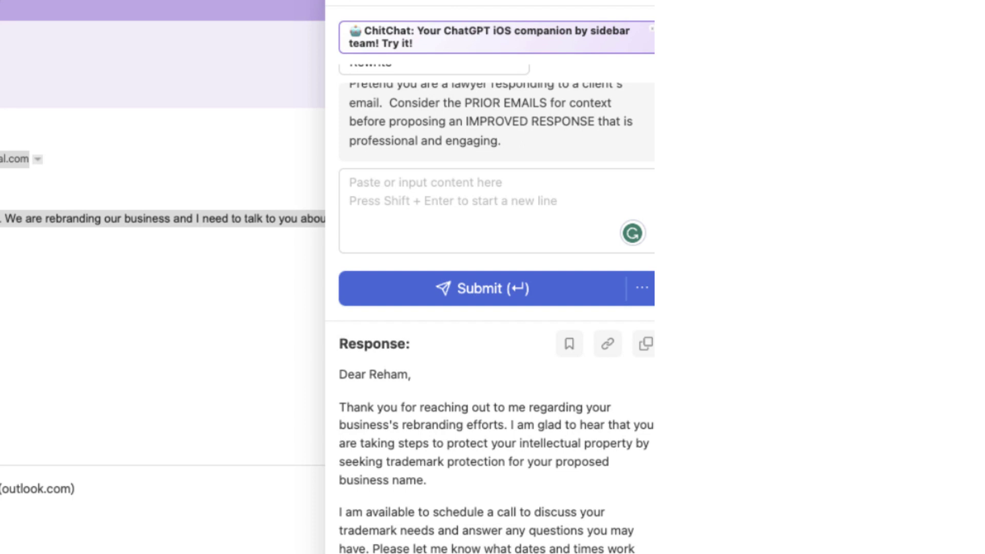
Step: Paste the client's trademark email into the sidebar input beneath the Rewrite prompt
{"action": "key", "text": "ctrl+v"}
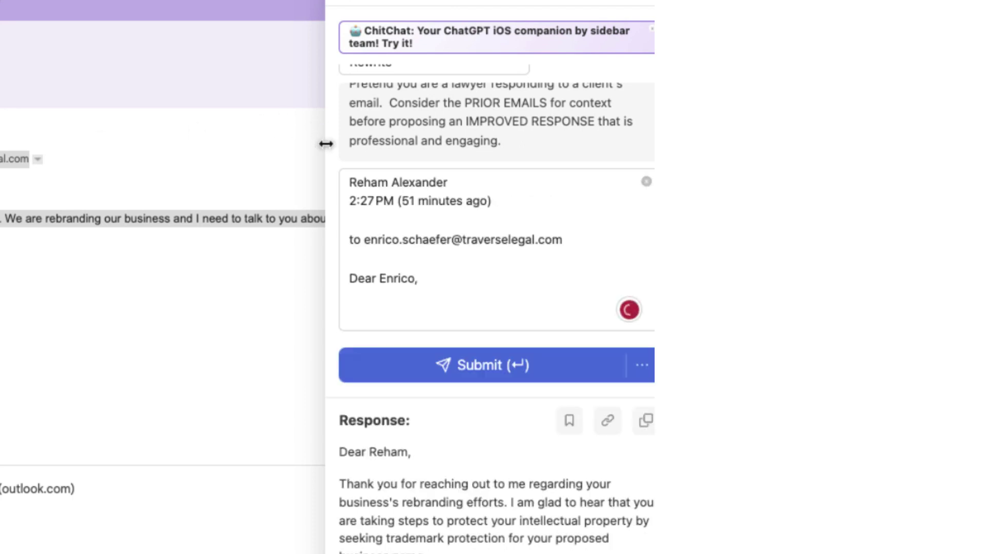
{"action": "left_click", "coordinate": [426, 250]}
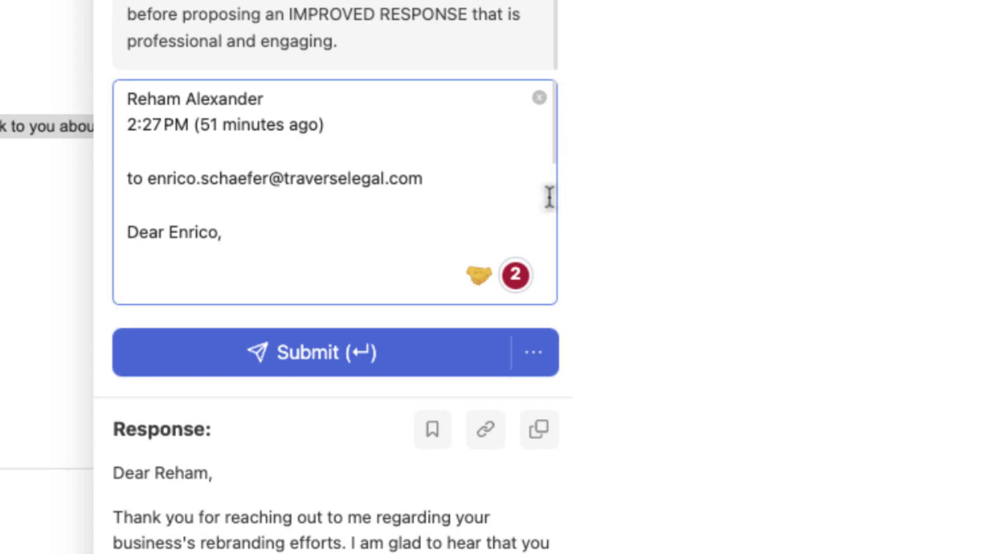
{"action": "scroll", "coordinate": [542, 133], "scroll_direction": "down", "scroll_amount": 5}
{"action": "scroll", "coordinate": [541, 133], "scroll_direction": "down", "scroll_amount": 10}
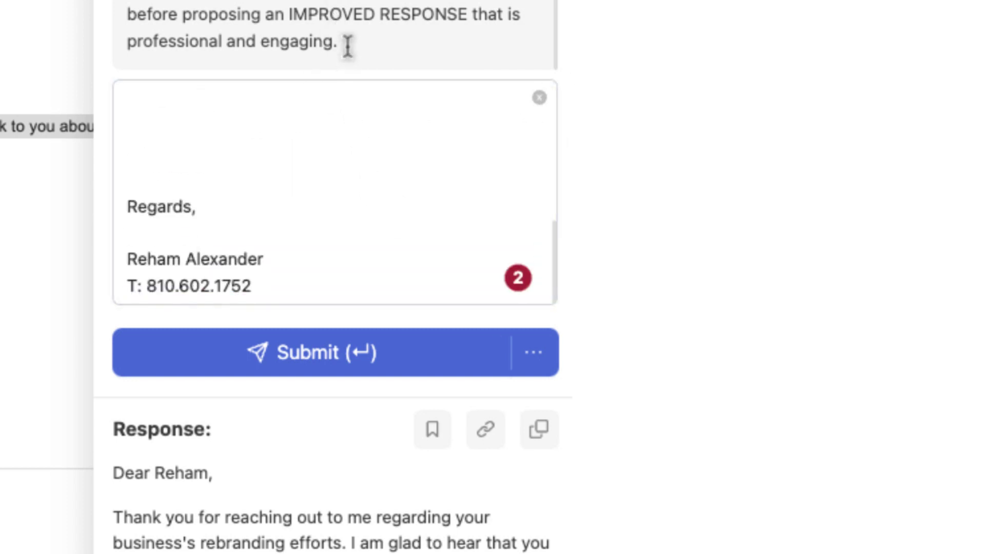
{"action": "left_click_drag", "start_coordinate": [343, 44], "coordinate": [246, 6]}
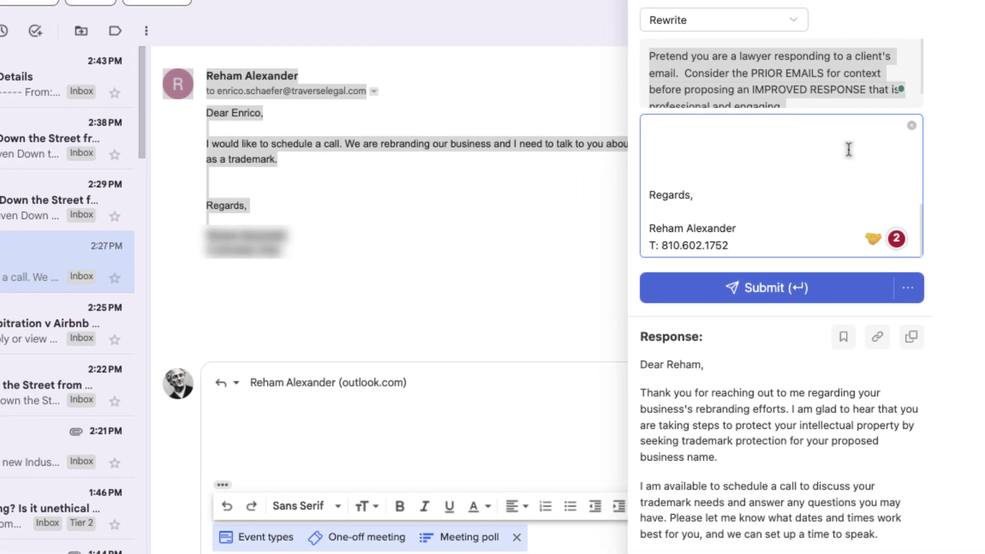
{"action": "left_click", "coordinate": [770, 289]}
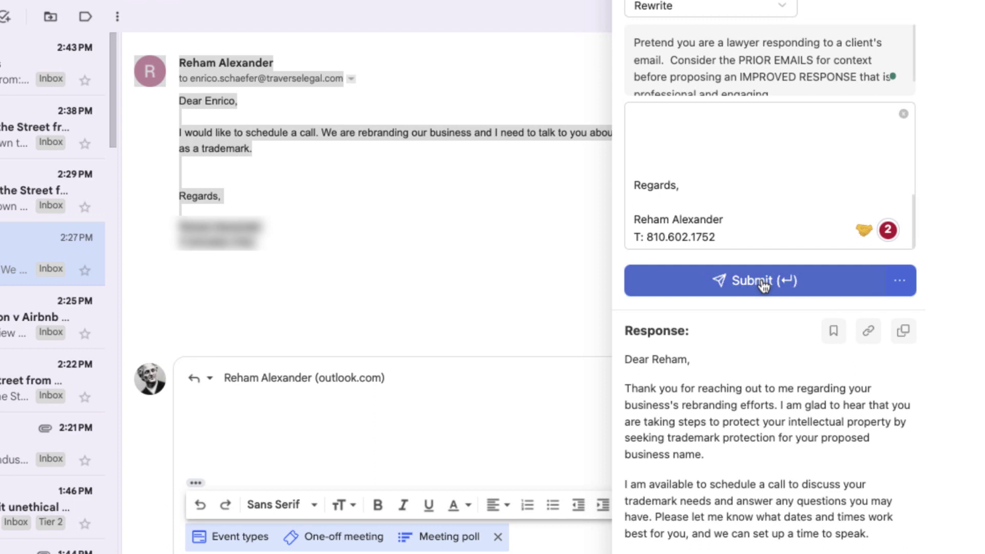
Step: Generate a new lawyer-style reply to the trademark email that offers to schedule a call
{"action": "left_click", "coordinate": [776, 292]}
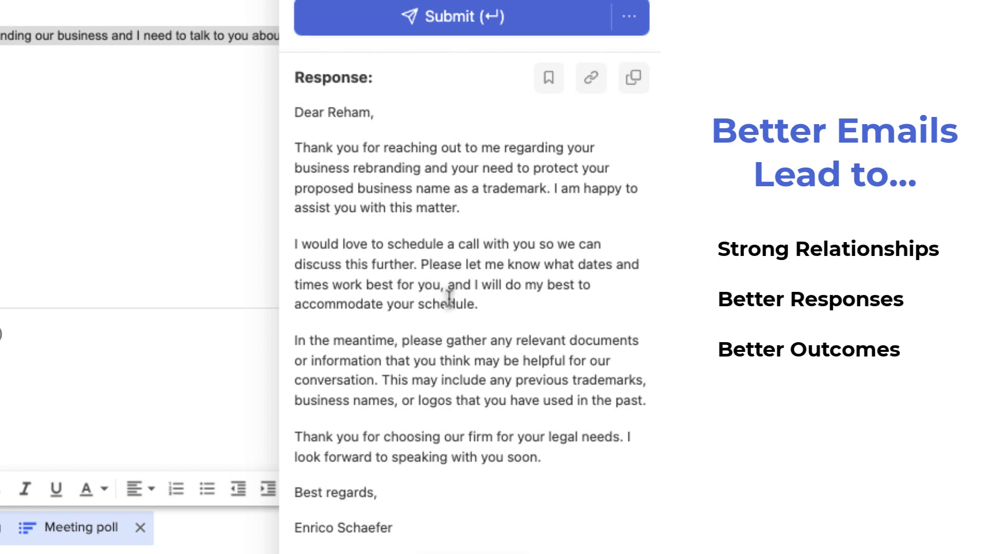
{"action": "left_click_drag", "start_coordinate": [485, 307], "coordinate": [291, 251]}
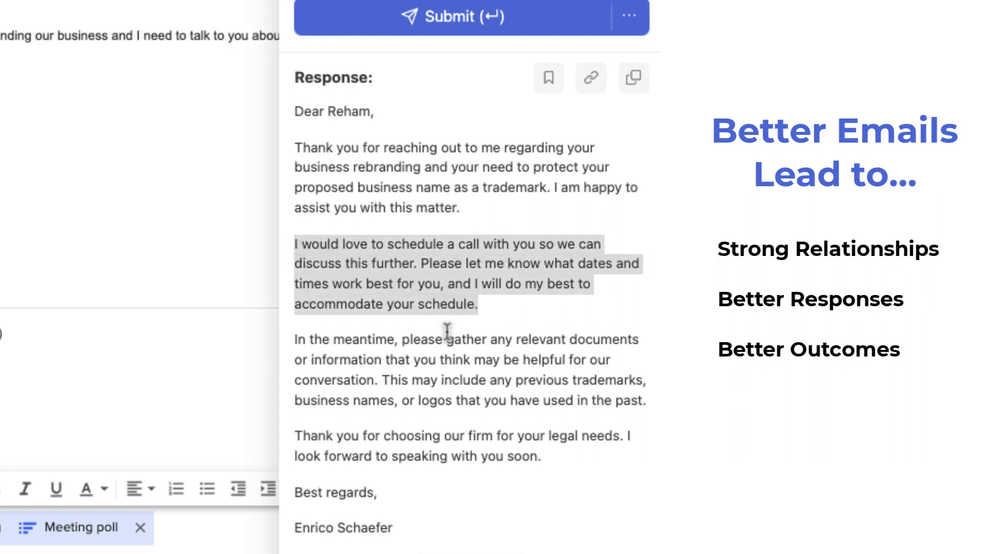
{"action": "left_click", "coordinate": [405, 354]}
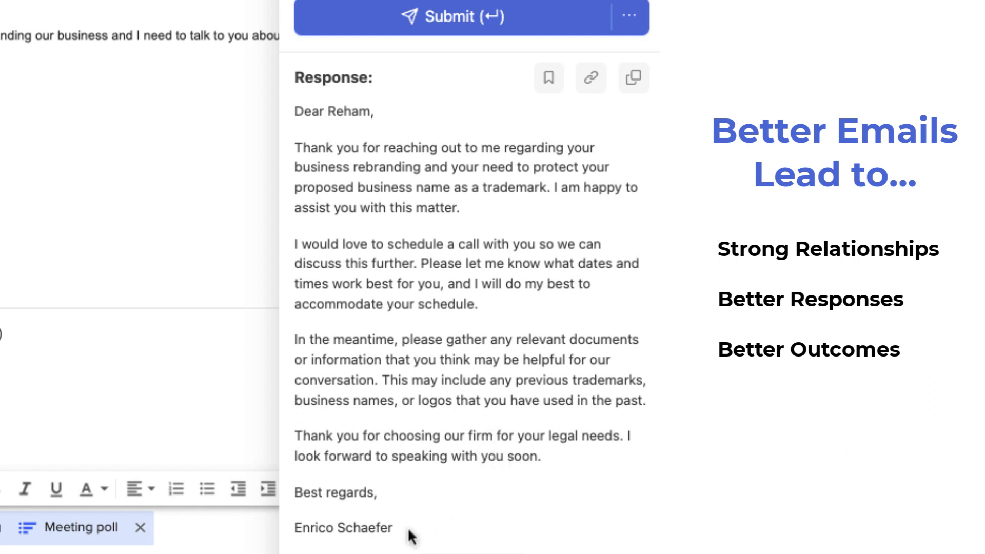
Step: Select the entire generated reply letter, from greeting to signature
{"action": "left_click_drag", "start_coordinate": [408, 528], "coordinate": [292, 112]}
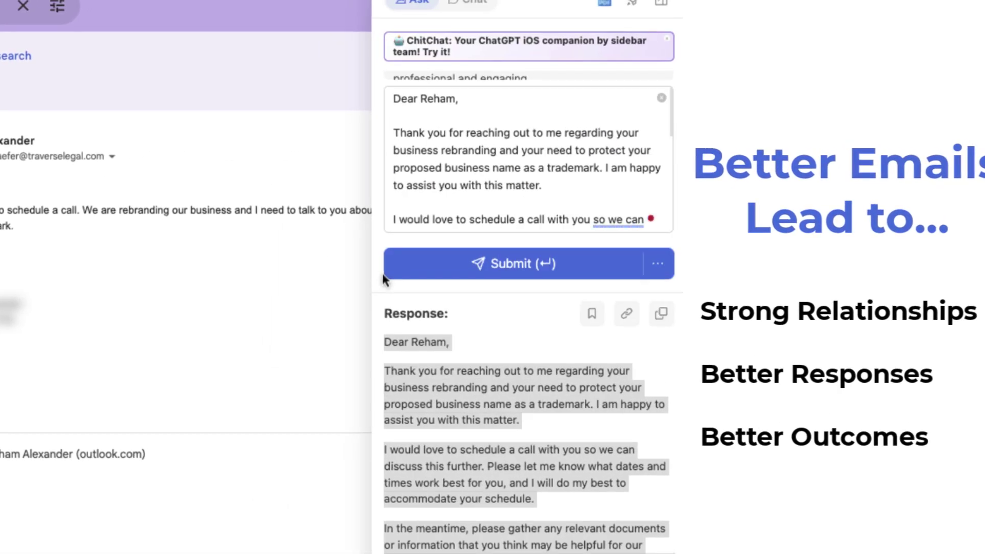
{"action": "scroll", "coordinate": [559, 147], "scroll_direction": "up", "scroll_amount": 5}
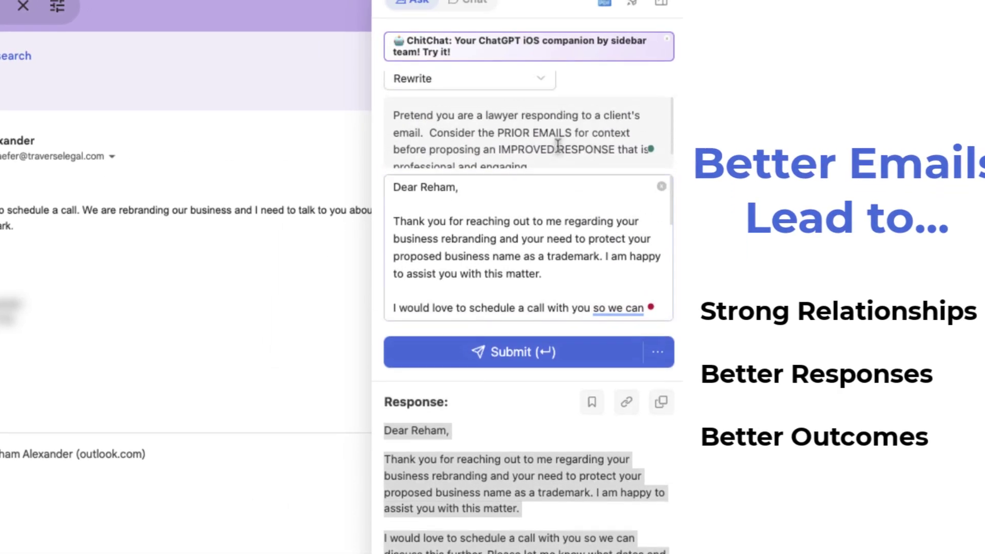
{"action": "scroll", "coordinate": [534, 249], "scroll_direction": "down", "scroll_amount": 2}
{"action": "scroll", "coordinate": [537, 252], "scroll_direction": "down", "scroll_amount": 3}
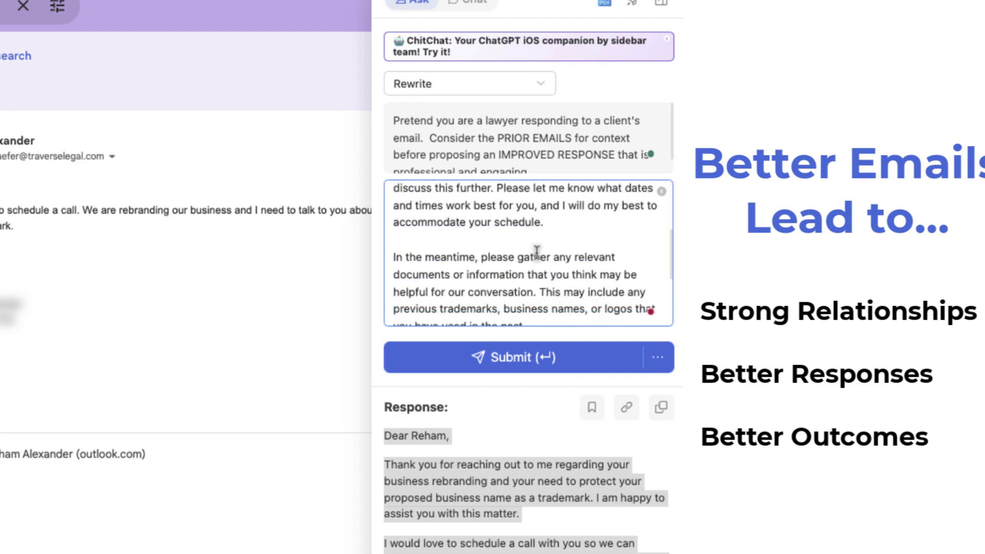
{"action": "scroll", "coordinate": [537, 251], "scroll_direction": "down", "scroll_amount": 3}
{"action": "scroll", "coordinate": [537, 252], "scroll_direction": "down", "scroll_amount": 3}
{"action": "scroll", "coordinate": [537, 252], "scroll_direction": "down", "scroll_amount": 1}
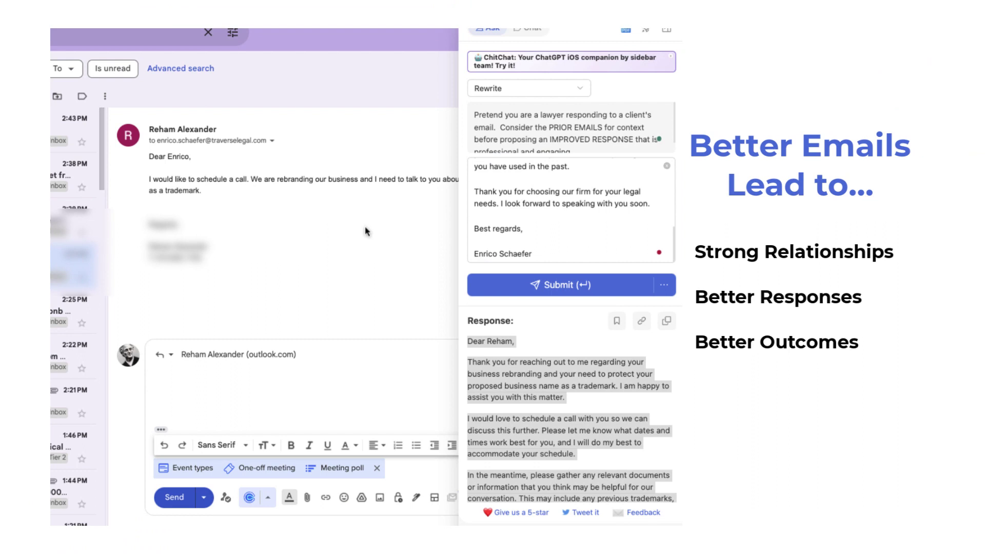
Step: Paste the generated reply into the Gmail body, close the sidebar, and delete the dates-and-times sentence
{"action": "left_click", "coordinate": [210, 392]}
{"action": "type", "text": "Dear Reham,  Thank you for reaching out to me regarding your business rebranding and your need to protect your proposed business name as a trademark. I am happy to assist you with this matter.  I would love to schedule a call with you so we can discuss this further. Please let me know what dates and times work best for you, and I will do my best to accommodate your schedule.  In the meantime, please gather any relevant documents or information that you think may be helpful for our conversation. This may include any previous trademarks, business names, or logos that you have used in the past.  Thank you for choosing our firm for your legal needs. I look forward to speaking with you soon.  Best regards,  Enrico Schaefer"}
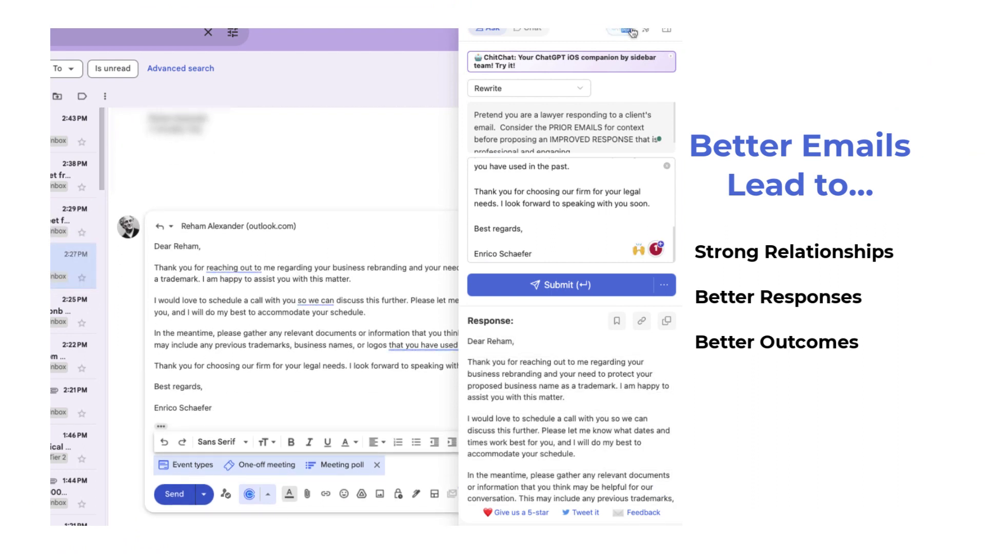
{"action": "left_click", "coordinate": [666, 30]}
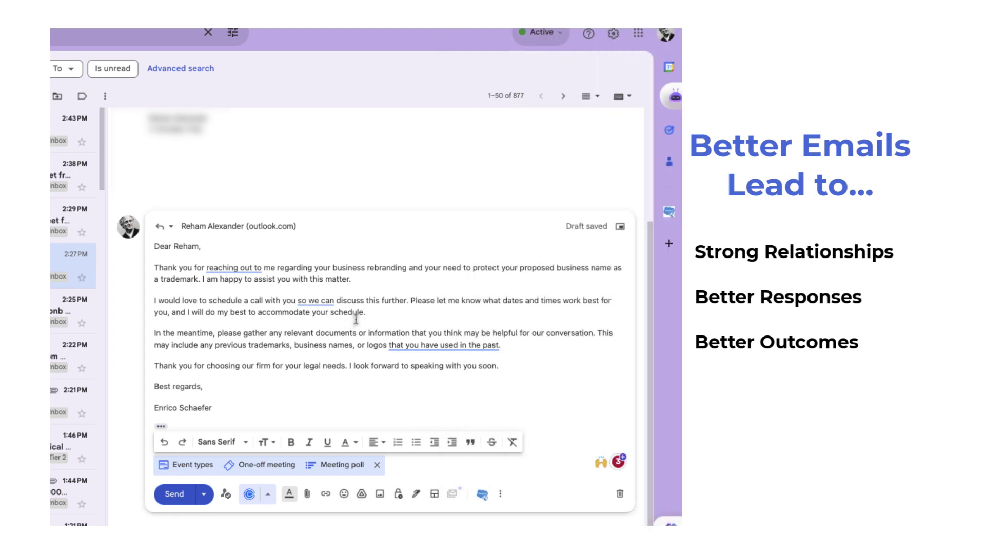
{"action": "left_click_drag", "start_coordinate": [367, 313], "coordinate": [410, 301]}
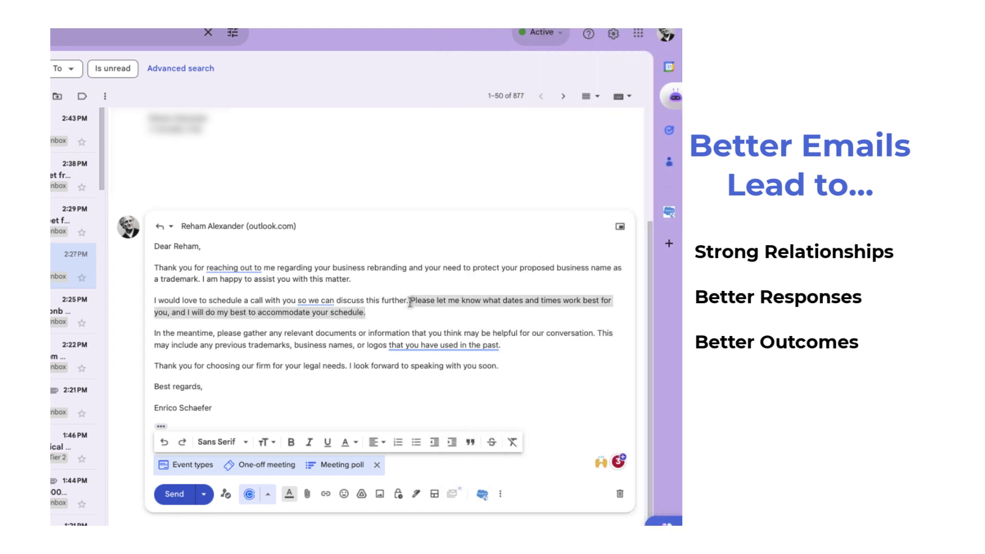
{"action": "key", "text": "BackSpace"}
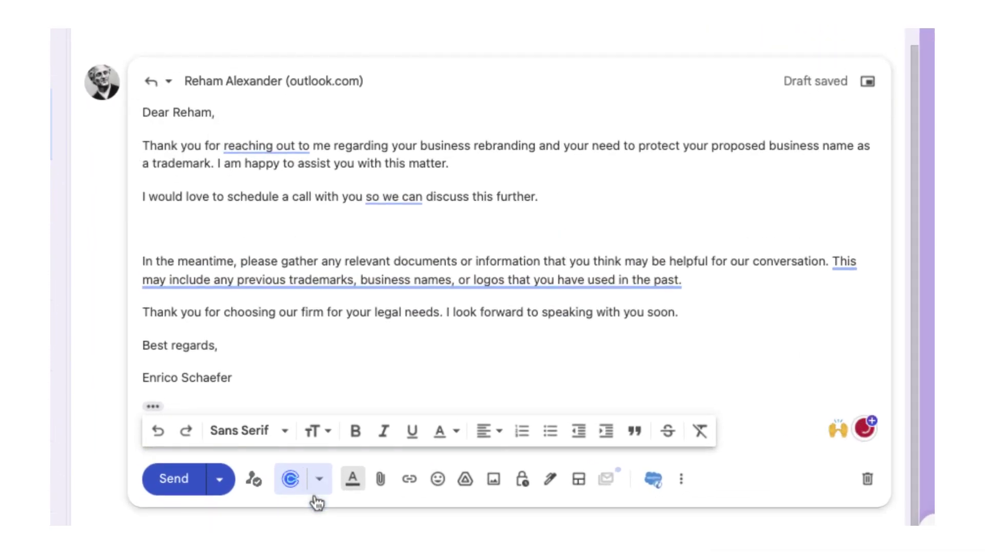
Step: Insert a Calendly booking link from the recently used event types into the reply
{"action": "left_click", "coordinate": [325, 477]}
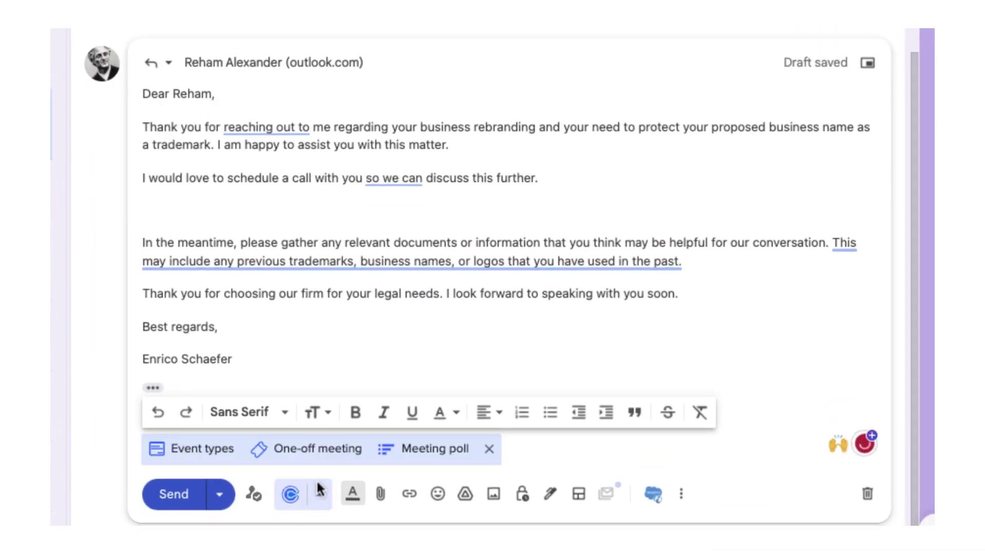
{"action": "left_click", "coordinate": [218, 450]}
{"action": "left_click", "coordinate": [181, 185]}
{"action": "mouse_move", "coordinate": [393, 178]}
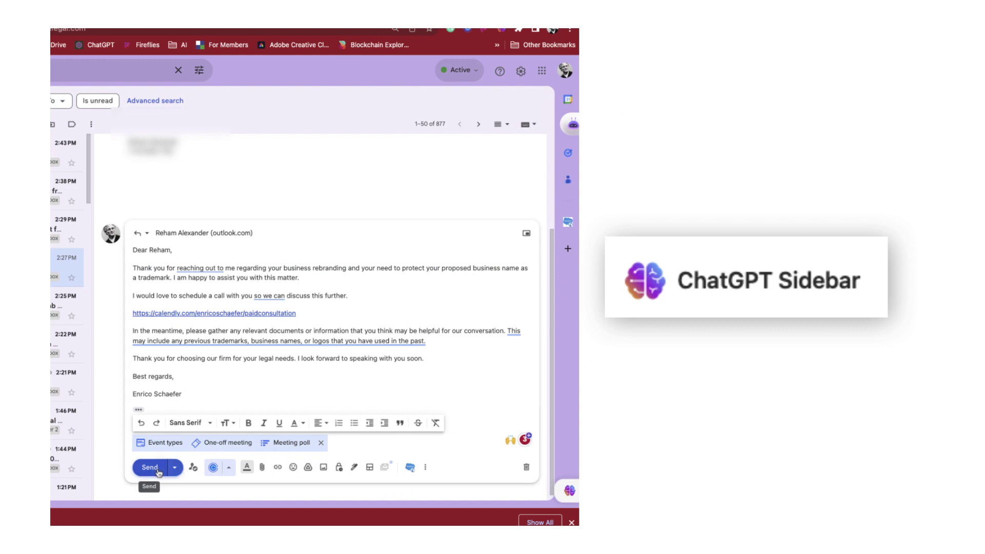
Step: Send the reply to Reham, then open ChatGPT Sidebar's General settings and review them
{"action": "left_click", "coordinate": [149, 468]}
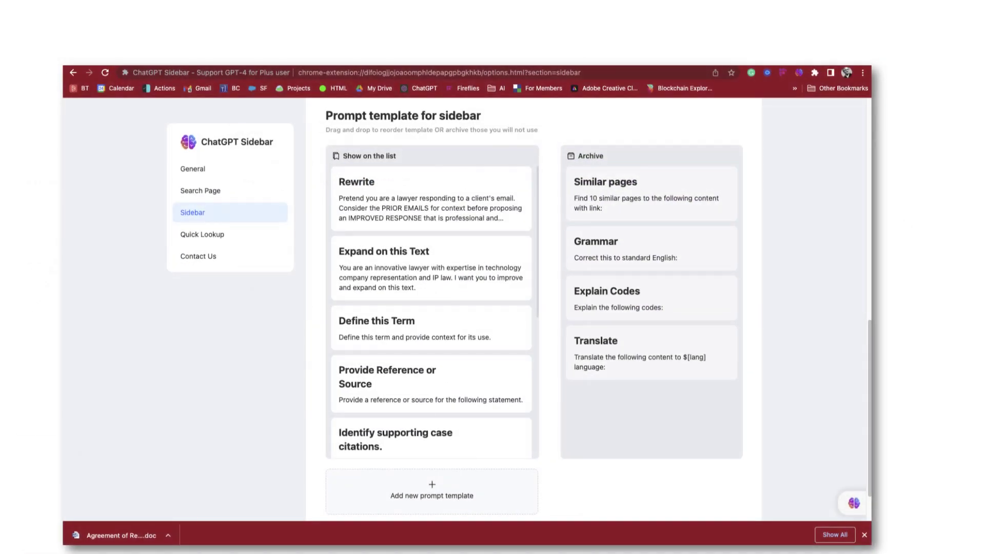
{"action": "left_click", "coordinate": [799, 72]}
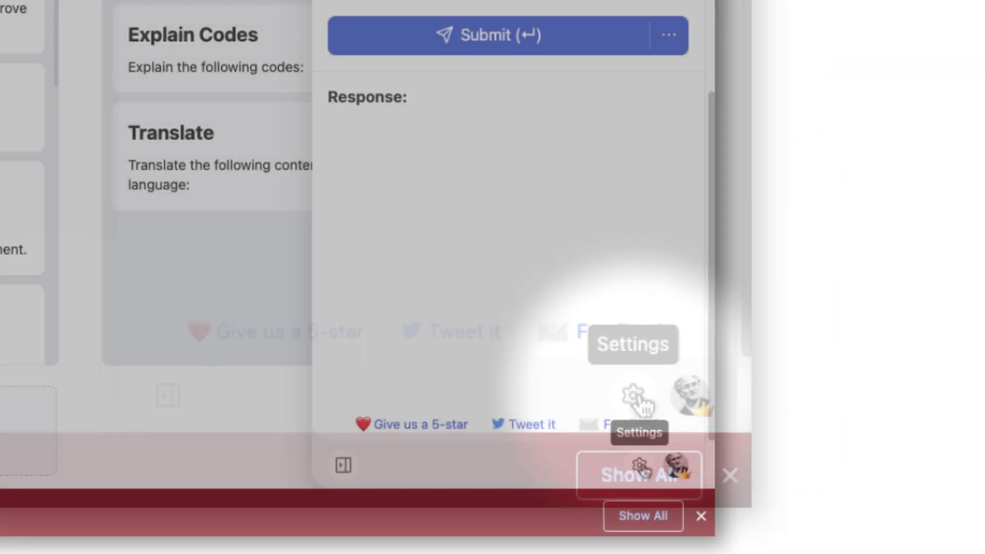
{"action": "left_click", "coordinate": [645, 401]}
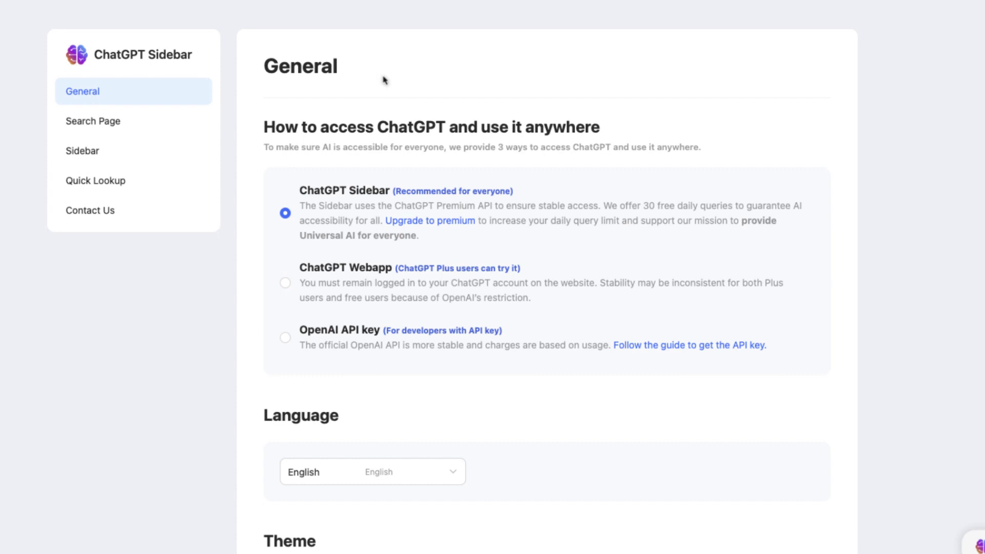
{"action": "scroll", "coordinate": [385, 80], "scroll_direction": "down", "scroll_amount": 1}
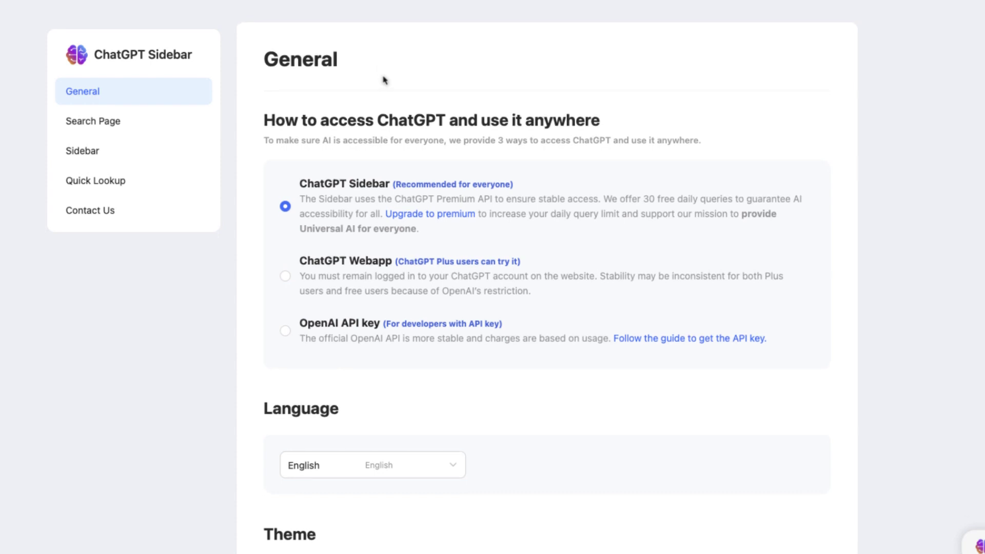
{"action": "scroll", "coordinate": [384, 79], "scroll_direction": "down", "scroll_amount": 1}
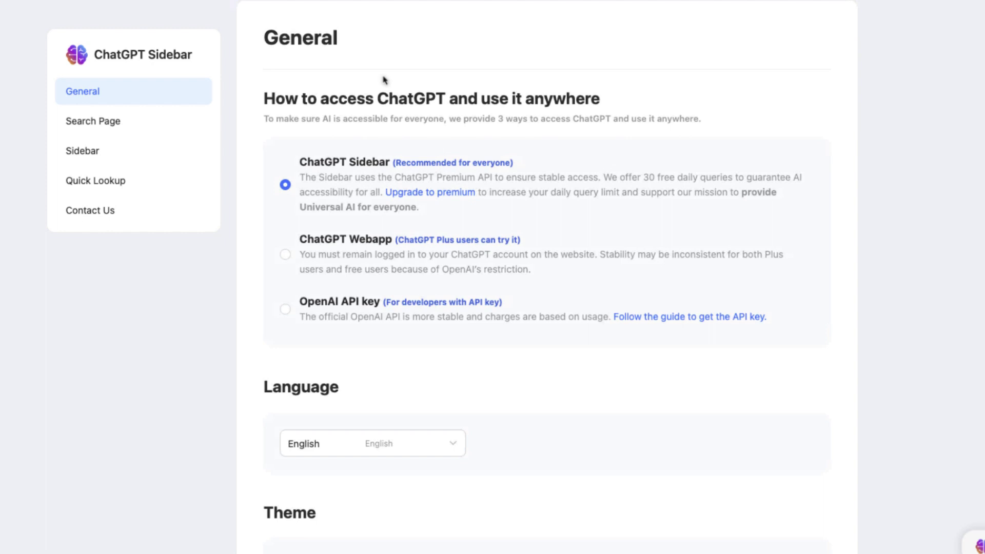
{"action": "scroll", "coordinate": [384, 80], "scroll_direction": "down", "scroll_amount": 3}
{"action": "scroll", "coordinate": [385, 80], "scroll_direction": "down", "scroll_amount": 2}
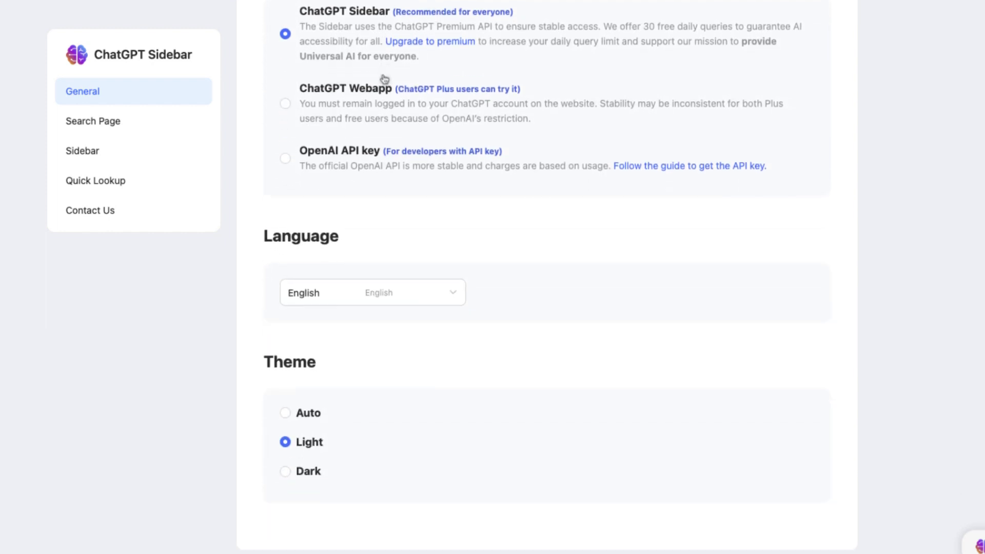
{"action": "scroll", "coordinate": [385, 80], "scroll_direction": "up", "scroll_amount": 3}
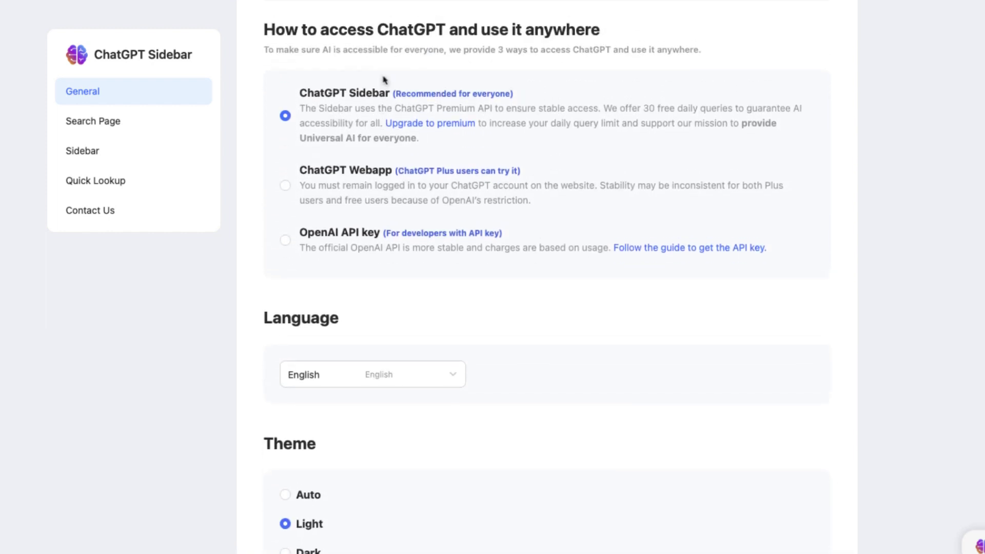
{"action": "scroll", "coordinate": [384, 85], "scroll_direction": "up", "scroll_amount": 1}
Step: Switch ChatGPT Sidebar access to the OpenAI API key option and paste in the key
{"action": "scroll", "coordinate": [367, 118], "scroll_direction": "up", "scroll_amount": 1}
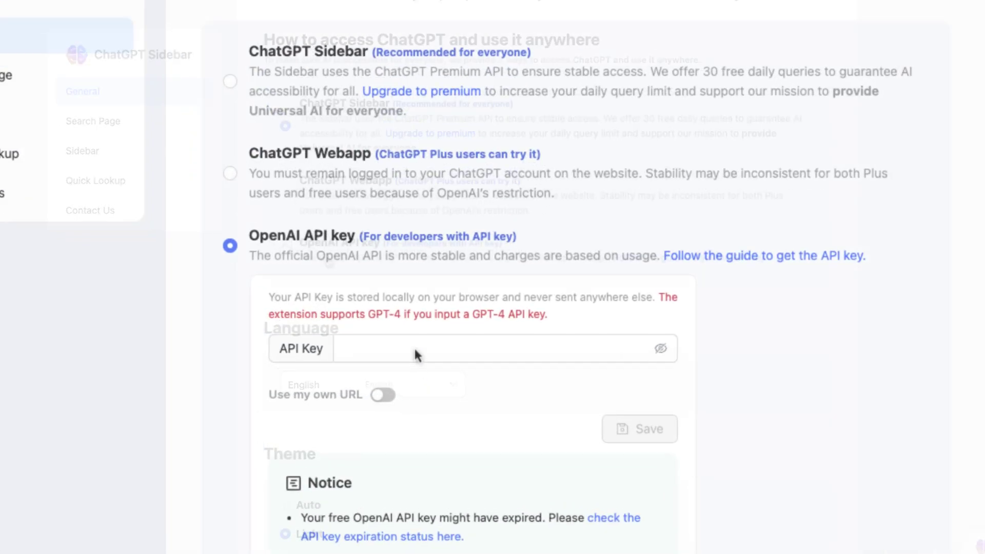
{"action": "left_click", "coordinate": [414, 350]}
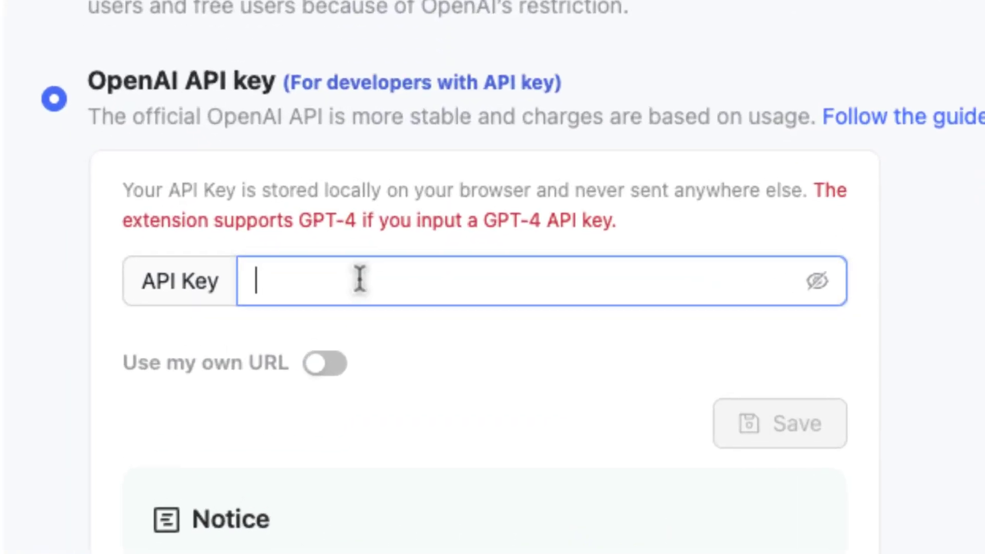
{"action": "key", "text": "ctrl+v"}
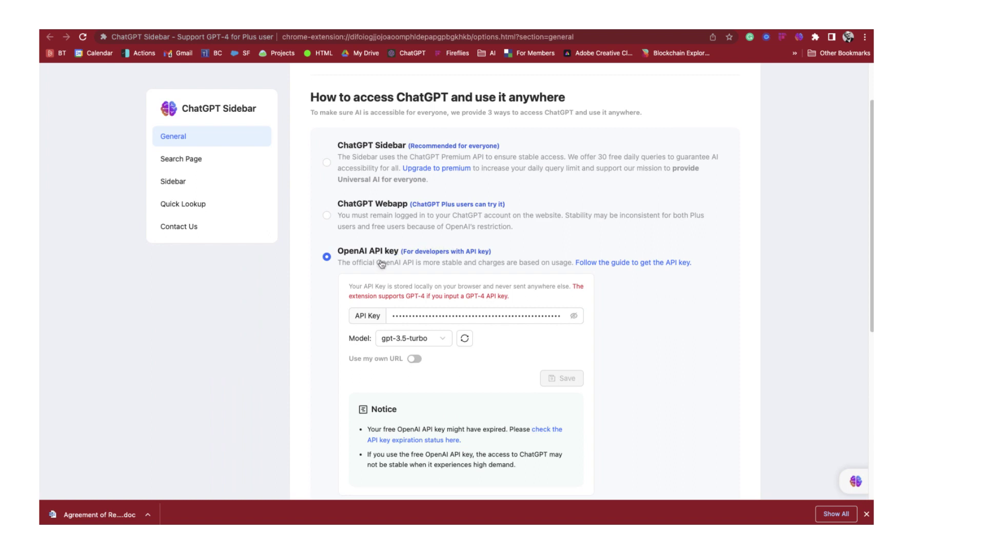
{"action": "left_click_drag", "start_coordinate": [378, 263], "coordinate": [573, 263]}
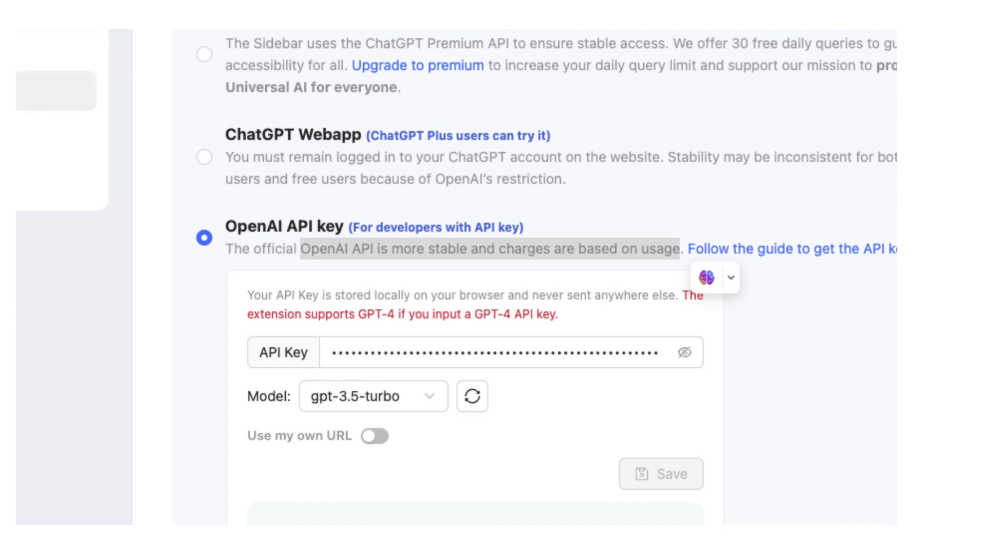
Step: Open the Sidebar settings section and scroll to the Prompt template for sidebar list
{"action": "left_click", "coordinate": [109, 159]}
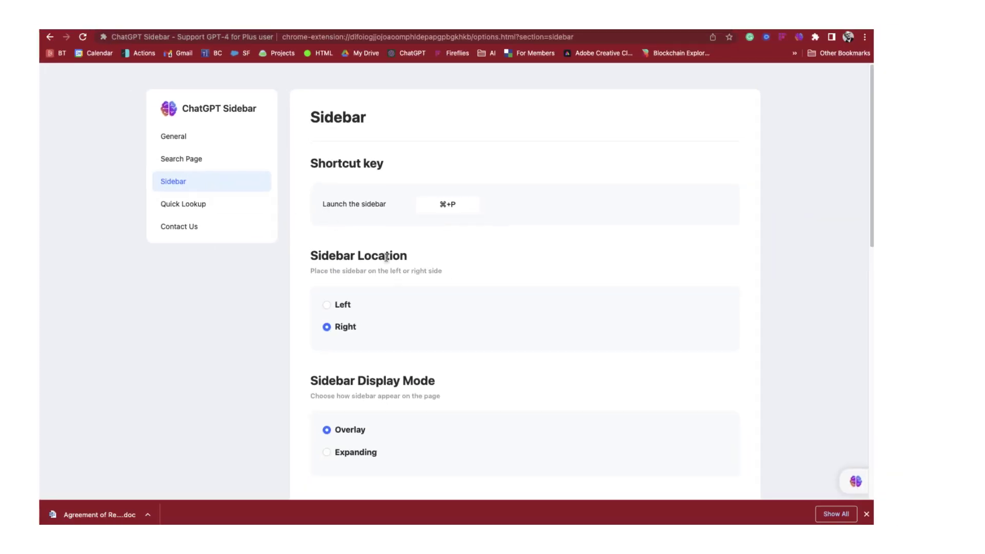
{"action": "scroll", "coordinate": [387, 257], "scroll_direction": "down", "scroll_amount": 3}
{"action": "scroll", "coordinate": [386, 257], "scroll_direction": "down", "scroll_amount": 2}
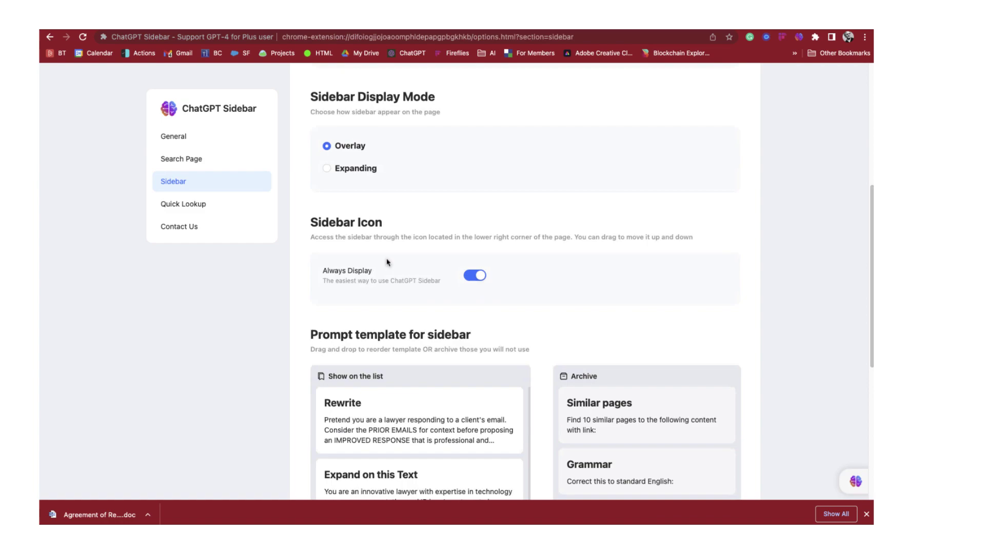
{"action": "scroll", "coordinate": [387, 257], "scroll_direction": "down", "scroll_amount": 2}
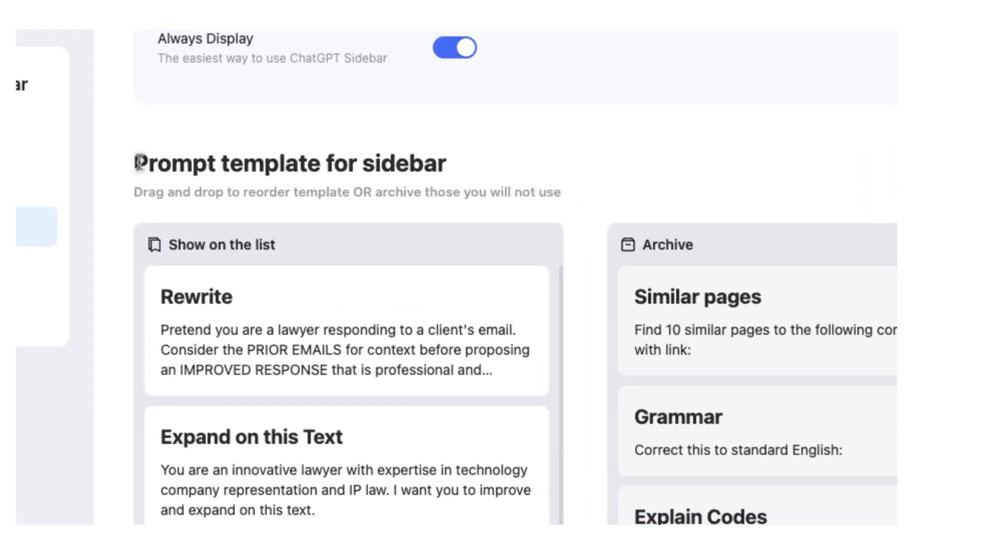
{"action": "left_click_drag", "start_coordinate": [163, 161], "coordinate": [528, 170]}
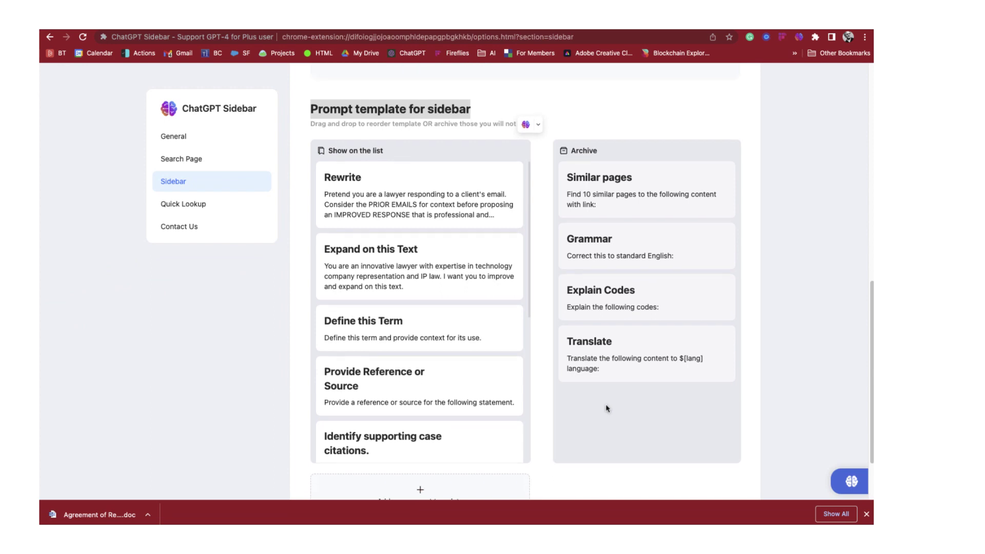
{"action": "scroll", "coordinate": [457, 399], "scroll_direction": "down", "scroll_amount": 1}
{"action": "scroll", "coordinate": [457, 399], "scroll_direction": "down", "scroll_amount": 2}
{"action": "scroll", "coordinate": [457, 399], "scroll_direction": "down", "scroll_amount": 1}
{"action": "scroll", "coordinate": [457, 399], "scroll_direction": "down", "scroll_amount": 3}
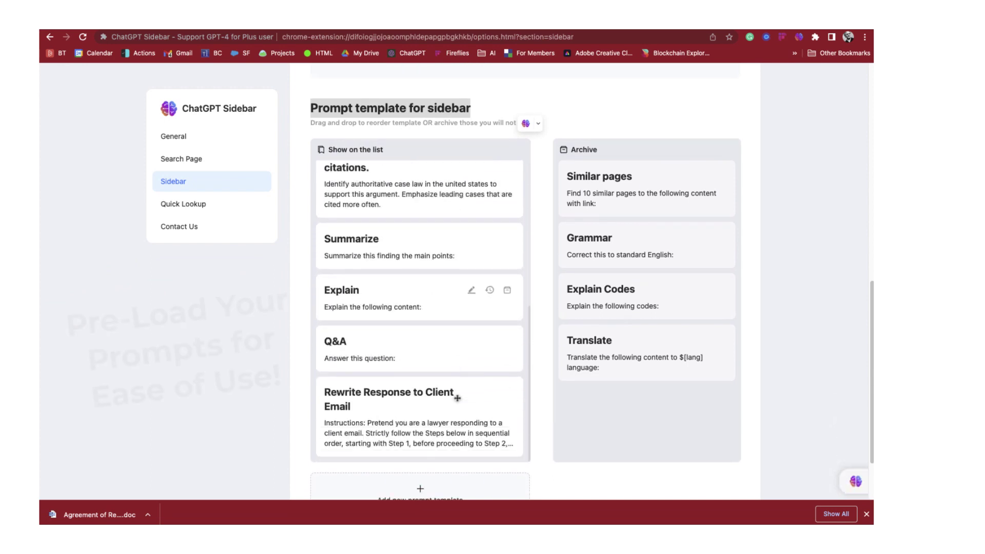
{"action": "scroll", "coordinate": [457, 398], "scroll_direction": "up", "scroll_amount": 3}
{"action": "scroll", "coordinate": [457, 399], "scroll_direction": "up", "scroll_amount": 2}
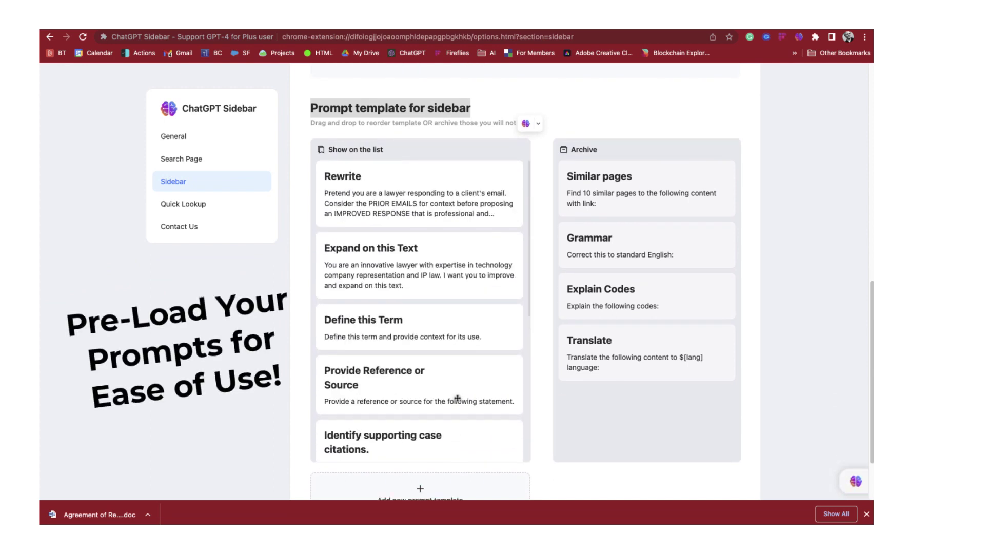
{"action": "scroll", "coordinate": [457, 398], "scroll_direction": "up", "scroll_amount": 1}
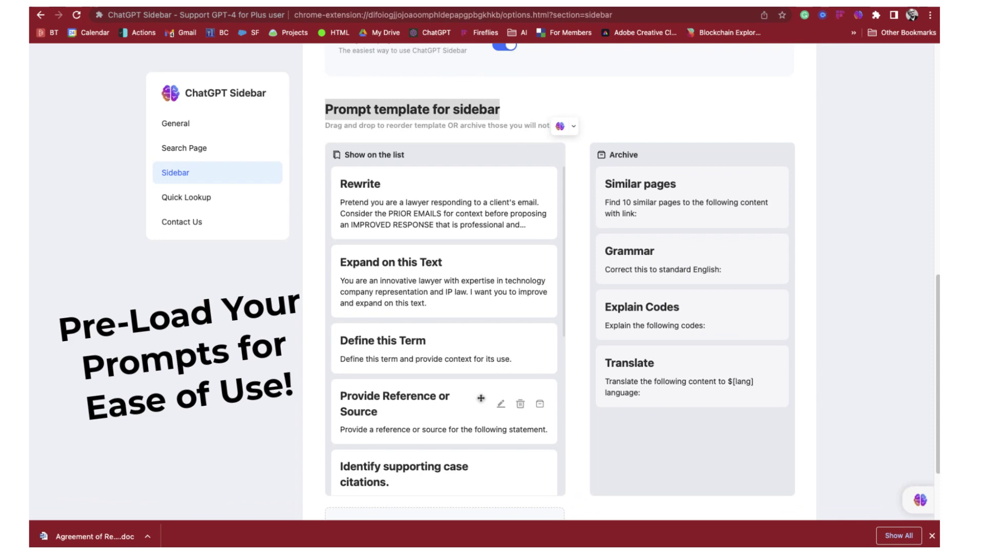
{"action": "mouse_move", "coordinate": [420, 194]}
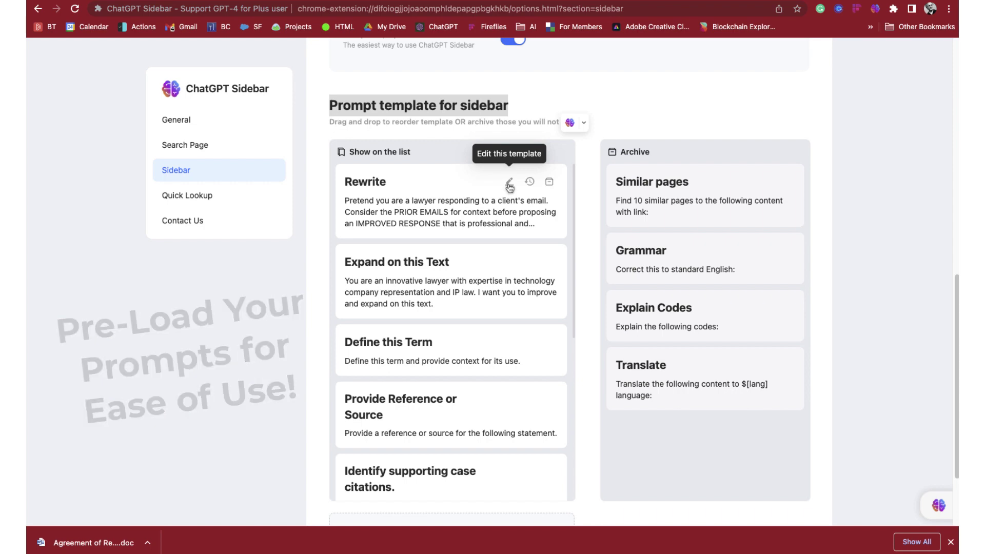
Step: Revise and save the Rewrite lawyer template, then save the Expand on this Text template
{"action": "left_click", "coordinate": [510, 183]}
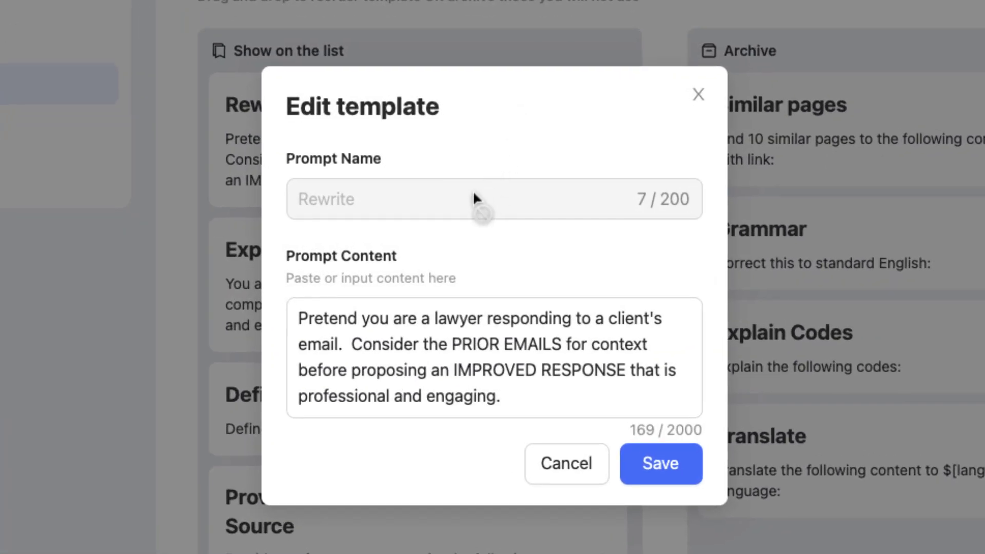
{"action": "left_click", "coordinate": [444, 322]}
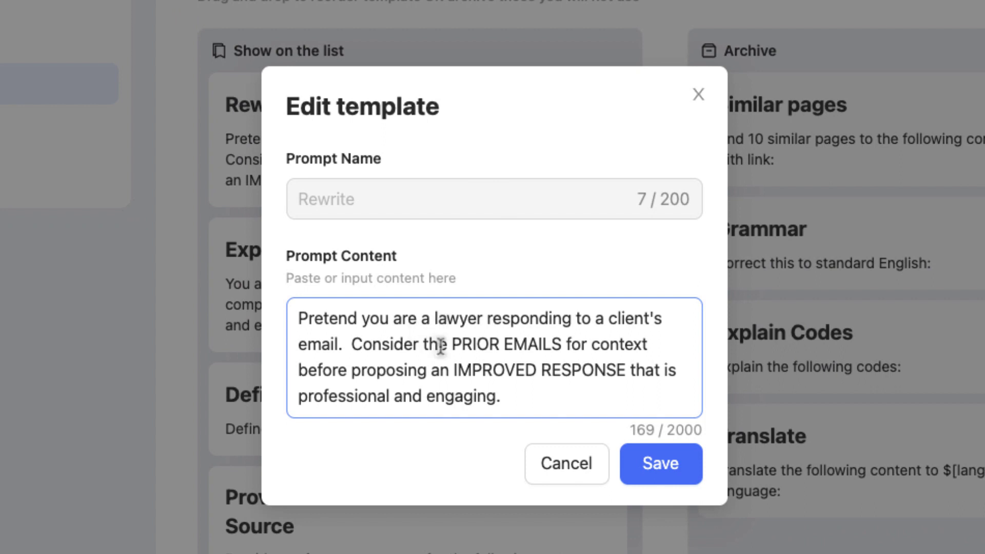
{"action": "left_click_drag", "start_coordinate": [346, 351], "coordinate": [516, 397]}
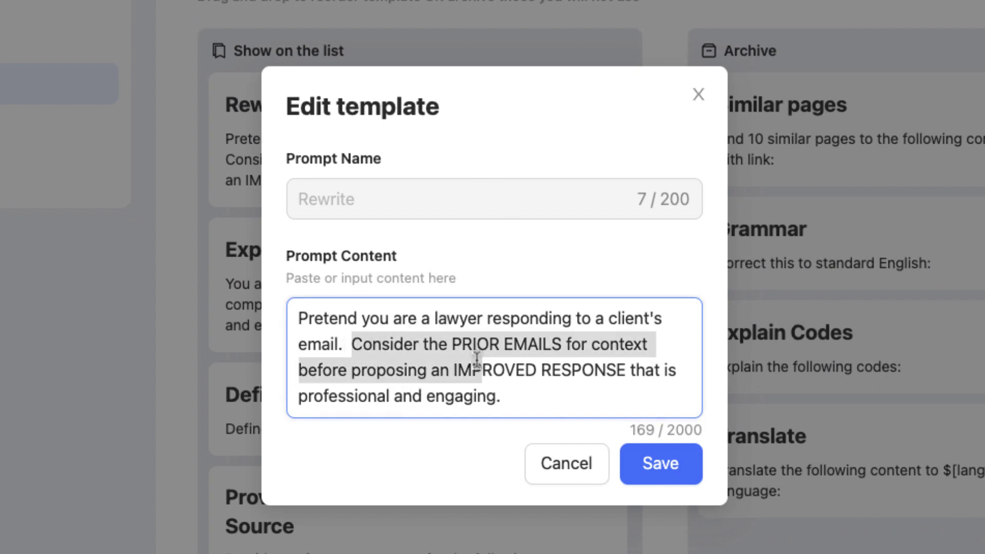
{"action": "left_click", "coordinate": [516, 397]}
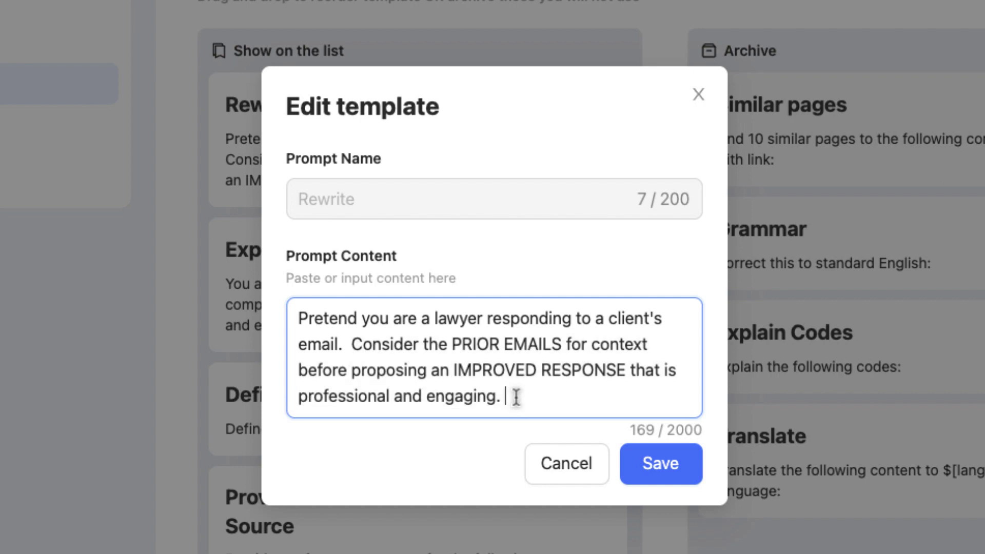
{"action": "left_click", "coordinate": [638, 453]}
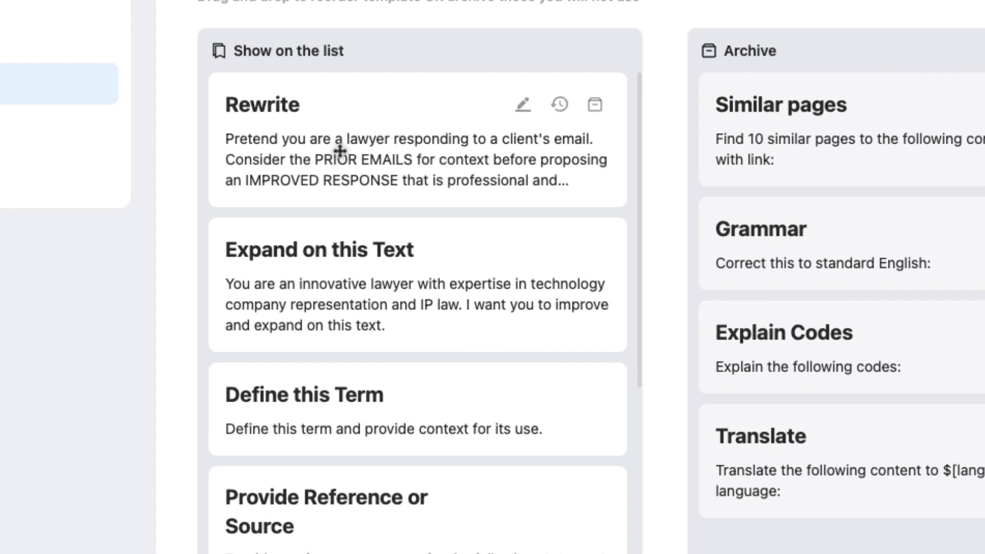
{"action": "mouse_move", "coordinate": [417, 285]}
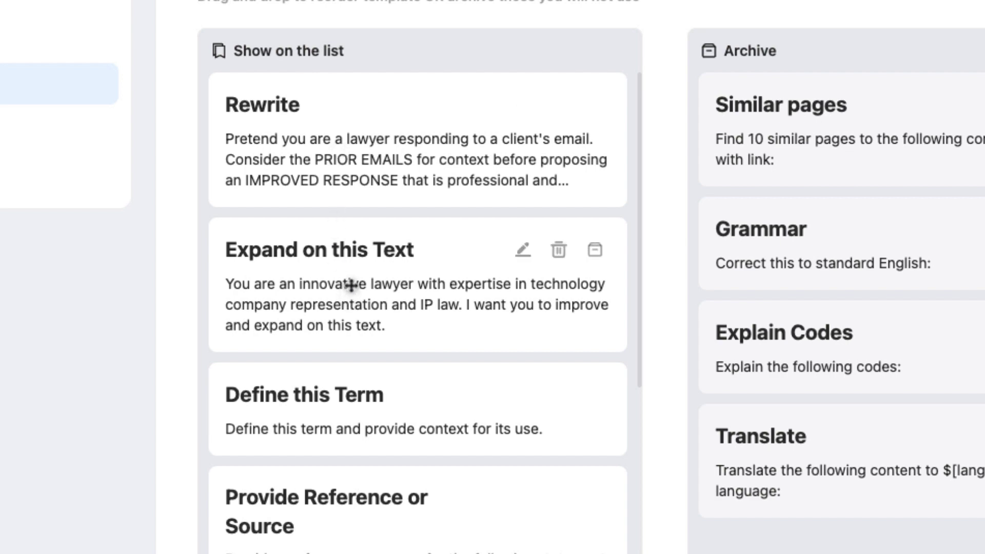
{"action": "left_click", "coordinate": [521, 251]}
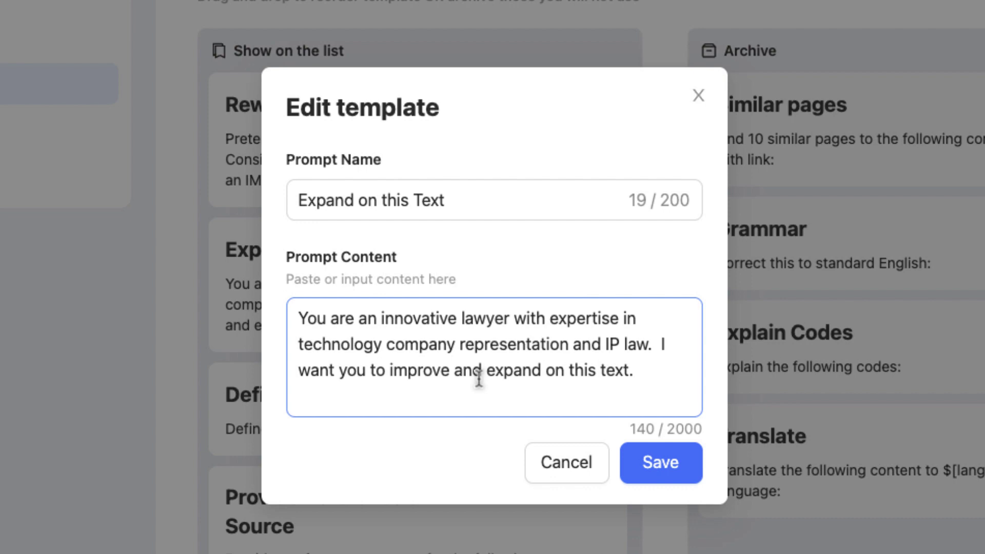
{"action": "left_click", "coordinate": [669, 467]}
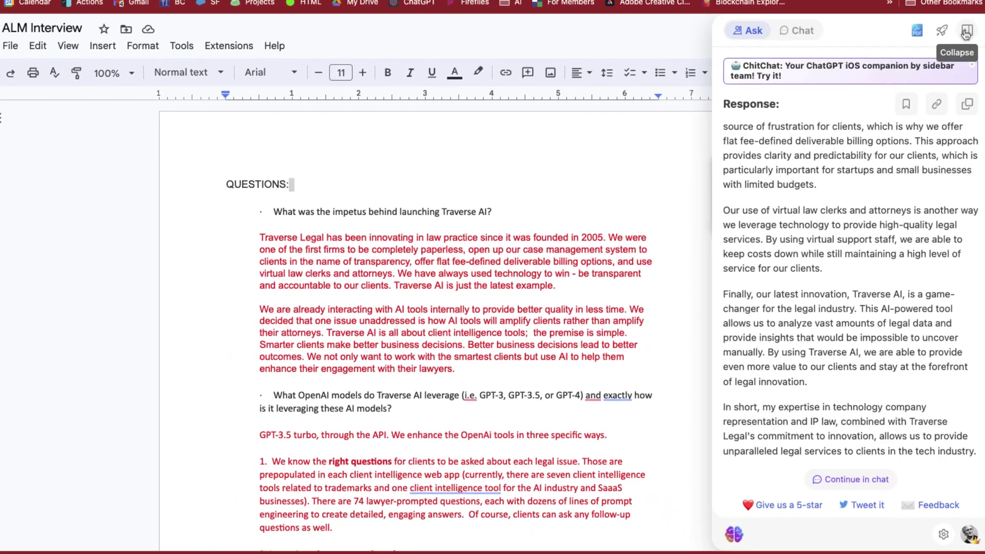
Step: Select the first red Traverse Legal paragraph and run Expand on this Text on it
{"action": "left_click", "coordinate": [967, 34]}
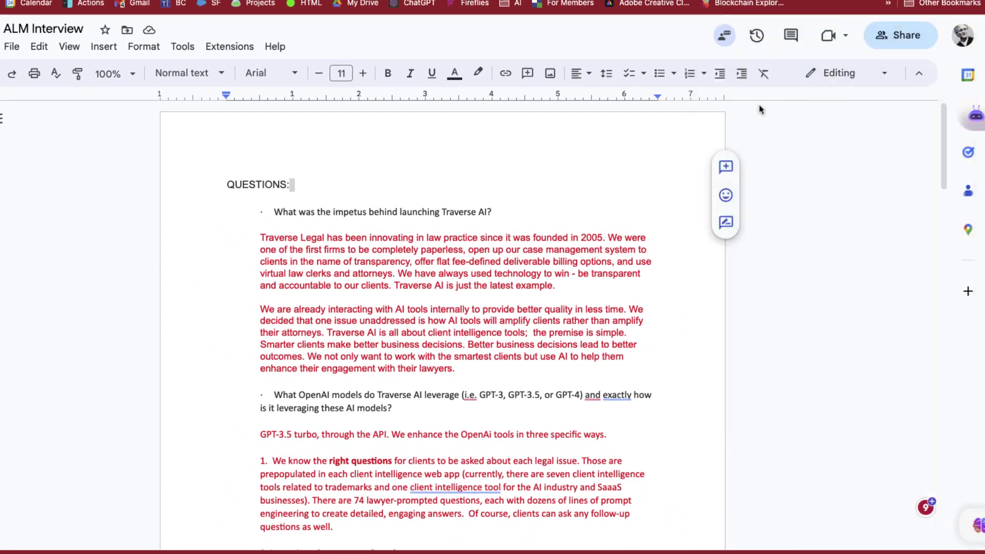
{"action": "left_click", "coordinate": [510, 262]}
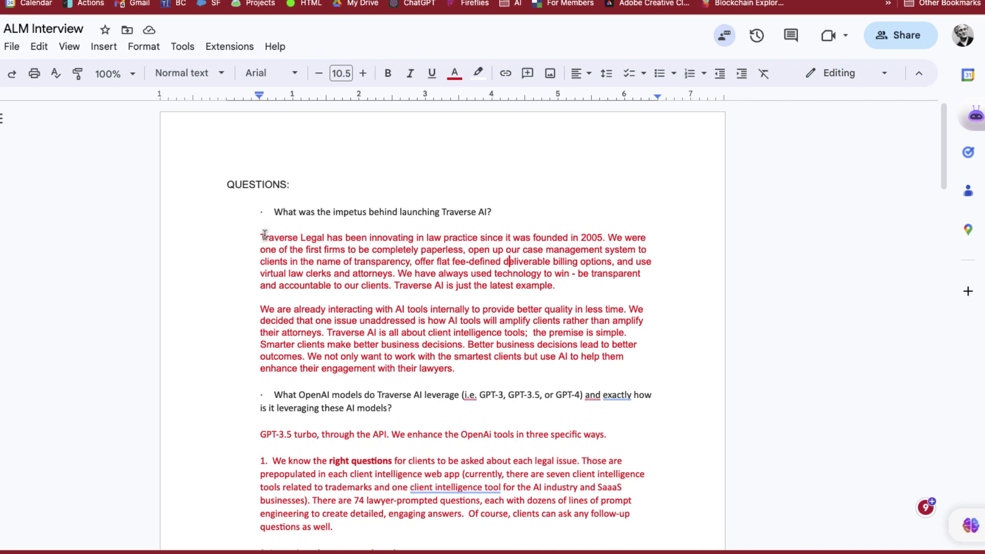
{"action": "left_click_drag", "start_coordinate": [259, 237], "coordinate": [604, 282]}
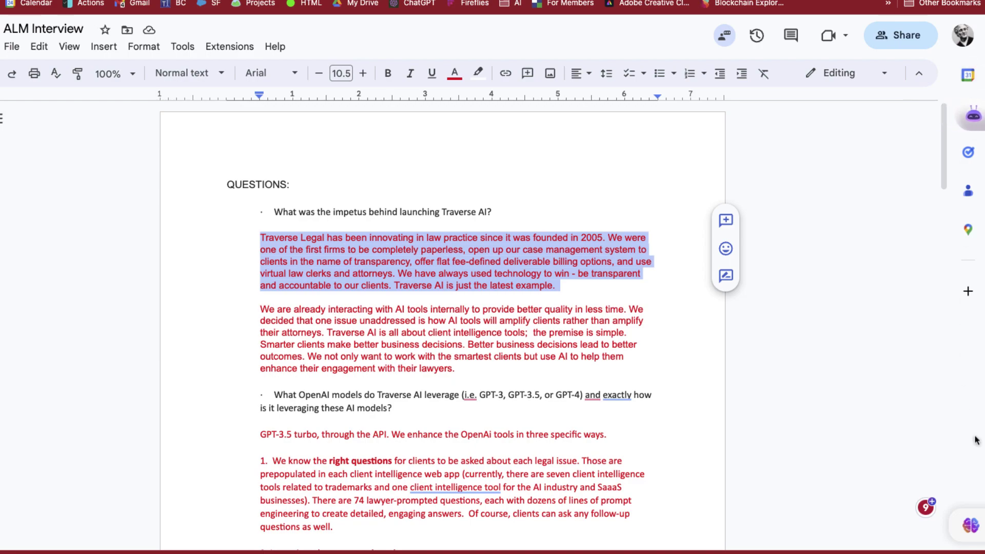
{"action": "left_click", "coordinate": [974, 515]}
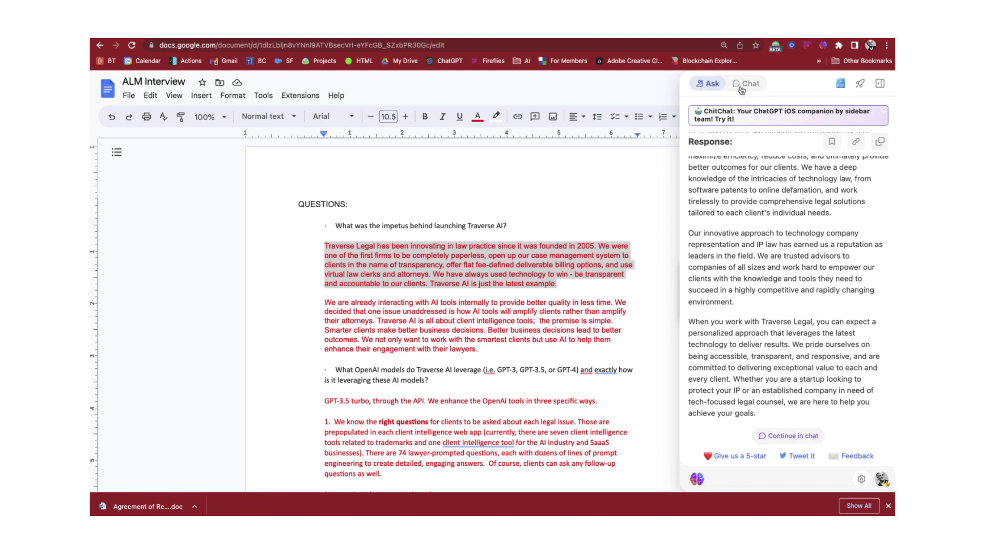
Step: Send the 'Expand on this Text' prompt with the Traverse Legal paragraph in the sidebar chat
{"action": "left_click", "coordinate": [779, 432]}
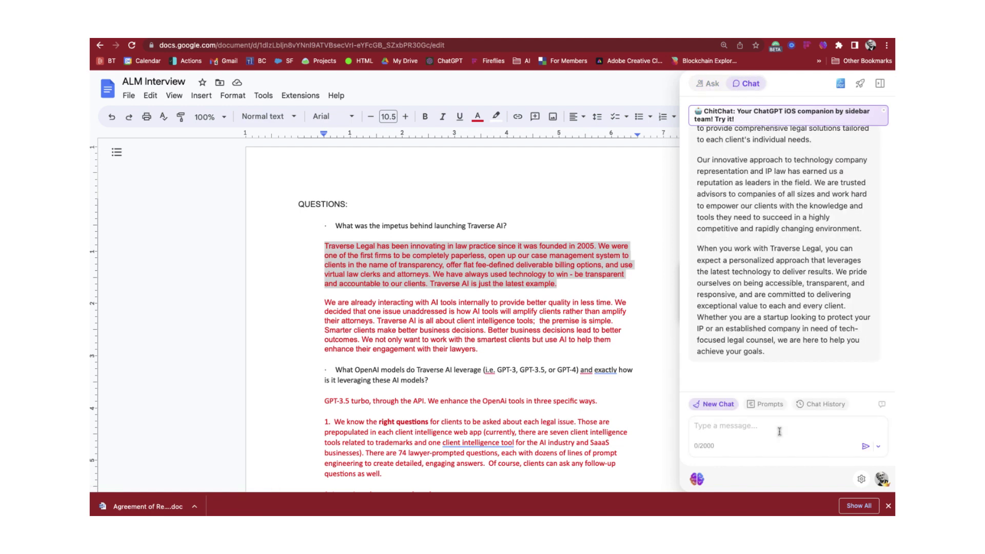
{"action": "type", "text": "summarize this into two paragraphs"}
{"action": "left_click", "coordinate": [869, 428]}
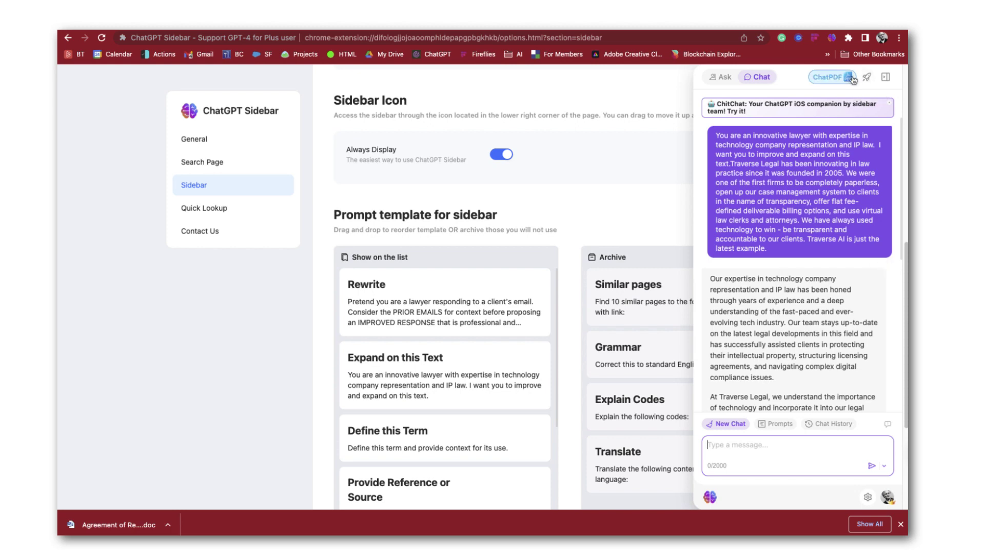
Step: Open ChatPDF and review the Eckstein Motion summary and the answer about the Claimant's motion
{"action": "left_click", "coordinate": [831, 78]}
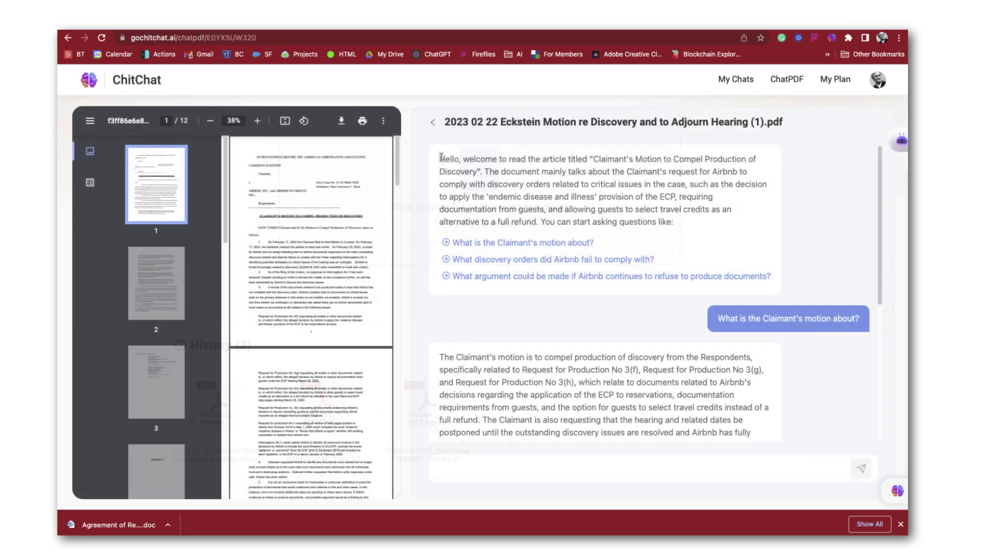
{"action": "left_click_drag", "start_coordinate": [440, 158], "coordinate": [669, 219]}
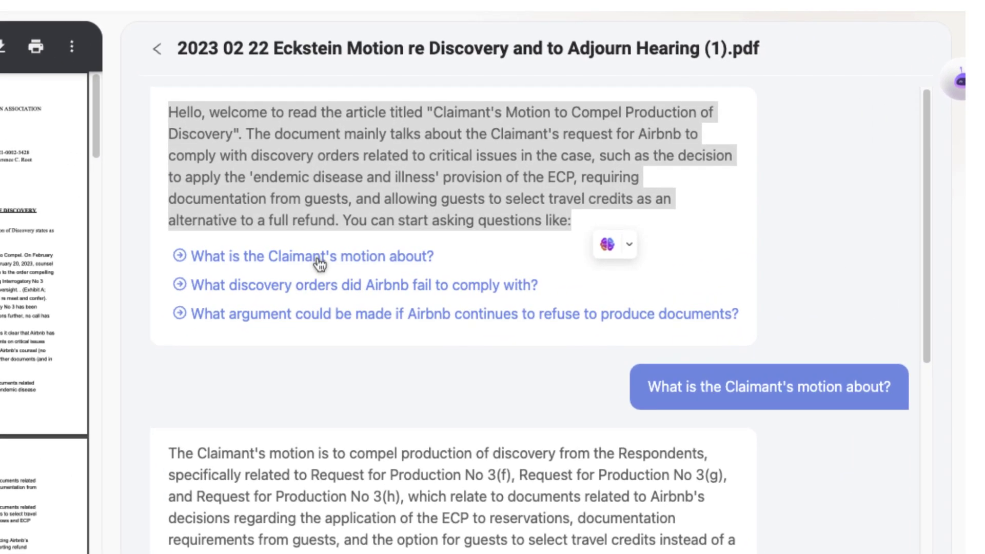
{"action": "scroll", "coordinate": [338, 452], "scroll_direction": "down", "scroll_amount": 3}
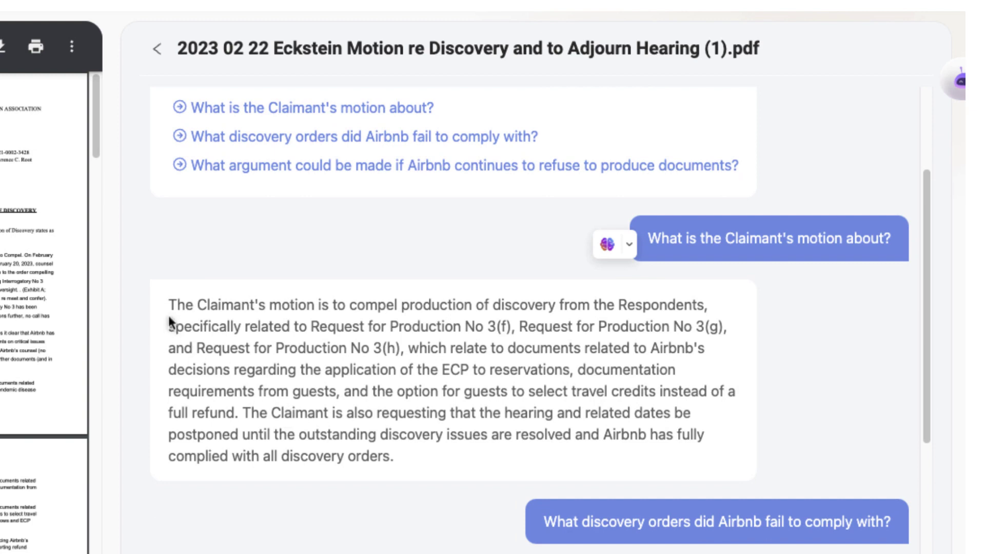
{"action": "left_click_drag", "start_coordinate": [168, 302], "coordinate": [441, 461]}
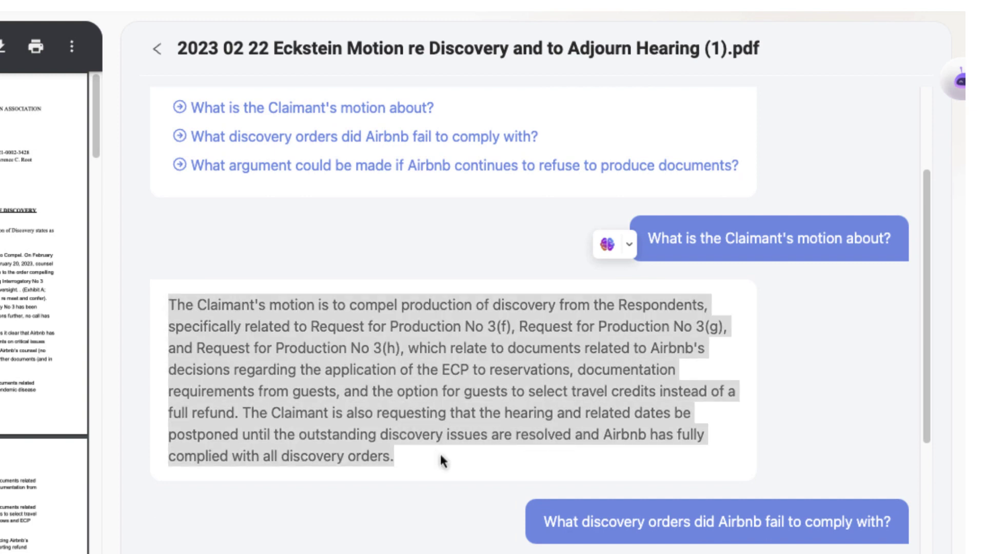
{"action": "scroll", "coordinate": [442, 461], "scroll_direction": "down", "scroll_amount": 1}
{"action": "scroll", "coordinate": [442, 461], "scroll_direction": "down", "scroll_amount": 2}
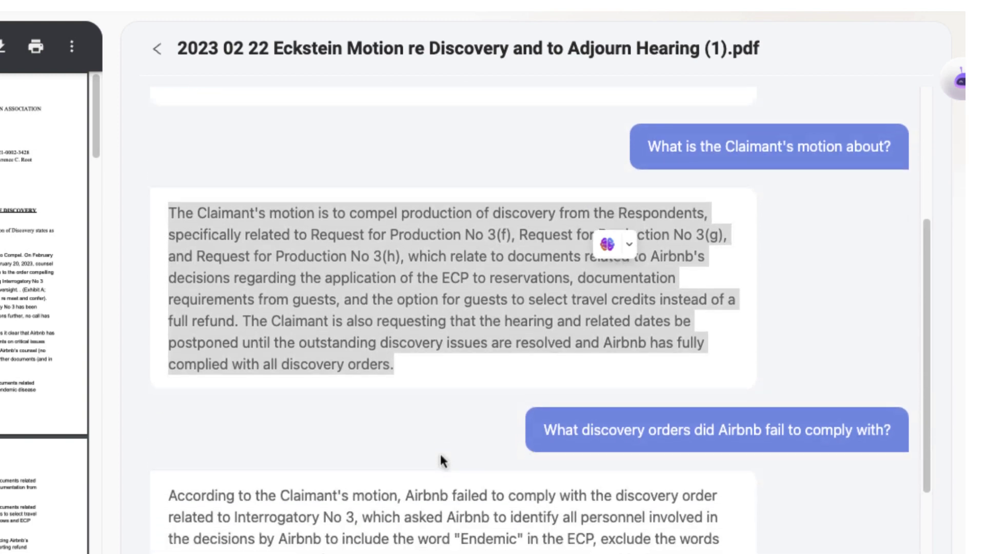
{"action": "scroll", "coordinate": [442, 457], "scroll_direction": "down", "scroll_amount": 1}
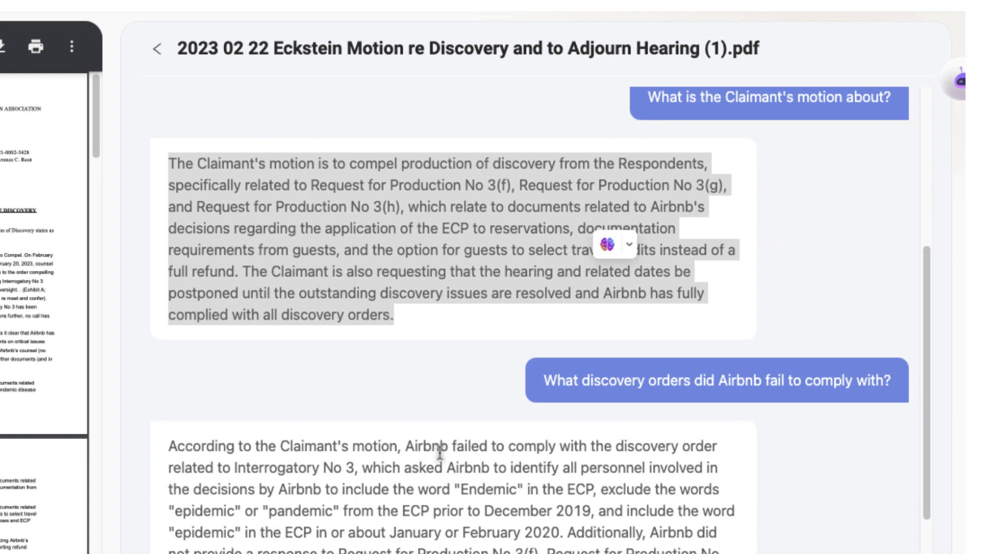
{"action": "scroll", "coordinate": [440, 453], "scroll_direction": "down", "scroll_amount": 1}
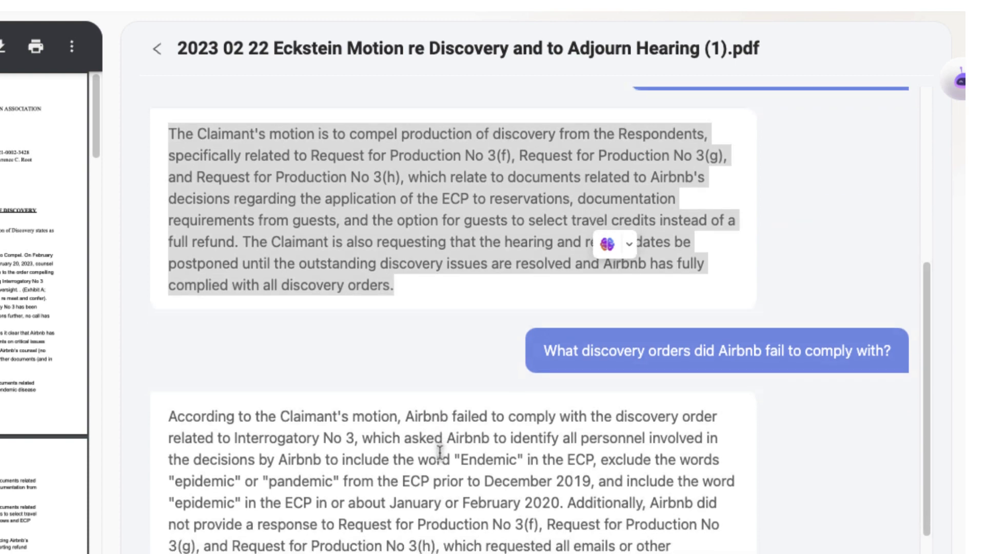
{"action": "mouse_move", "coordinate": [542, 335]}
{"action": "left_mouse_down"}
{"action": "mouse_move", "coordinate": [903, 334]}
{"action": "mouse_move", "coordinate": [894, 341]}
{"action": "left_mouse_up"}
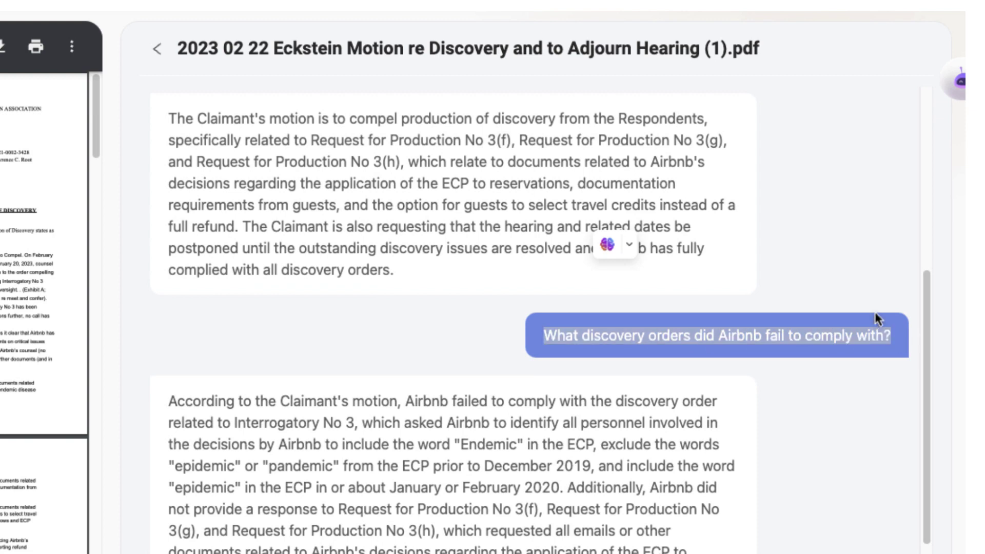
{"action": "scroll", "coordinate": [860, 248], "scroll_direction": "down", "scroll_amount": 2}
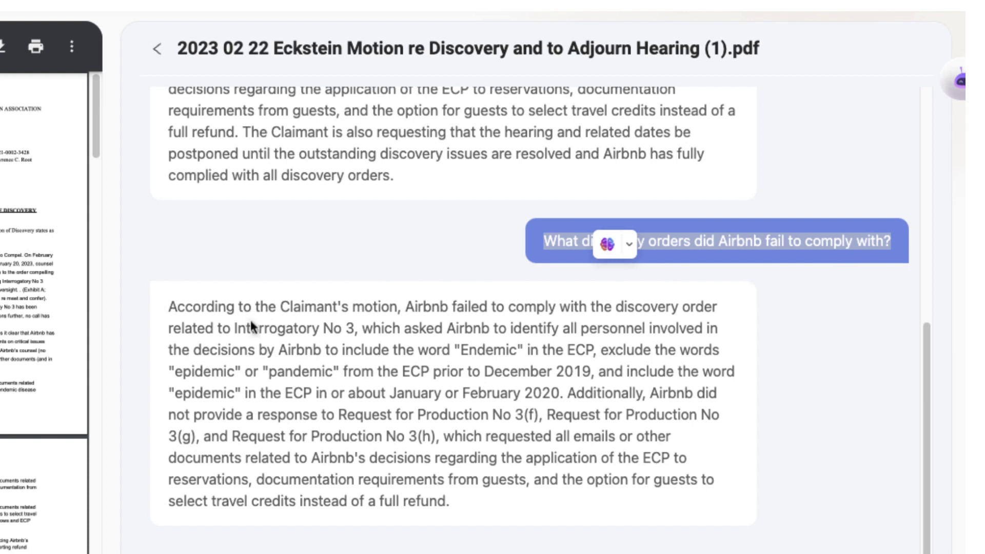
{"action": "left_click", "coordinate": [252, 326]}
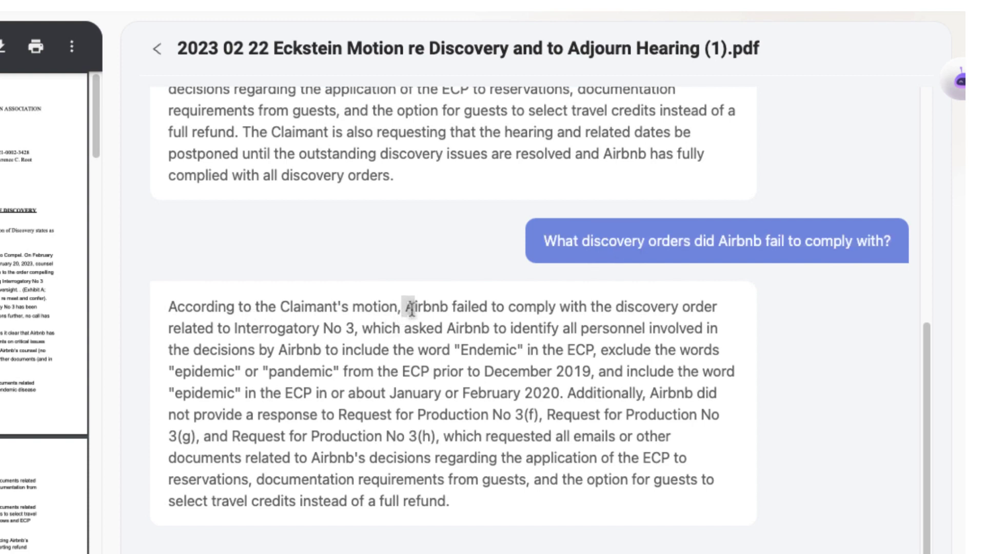
{"action": "mouse_move", "coordinate": [402, 307]}
{"action": "left_mouse_down"}
{"action": "mouse_move", "coordinate": [351, 330]}
{"action": "mouse_move", "coordinate": [465, 352]}
{"action": "left_mouse_up"}
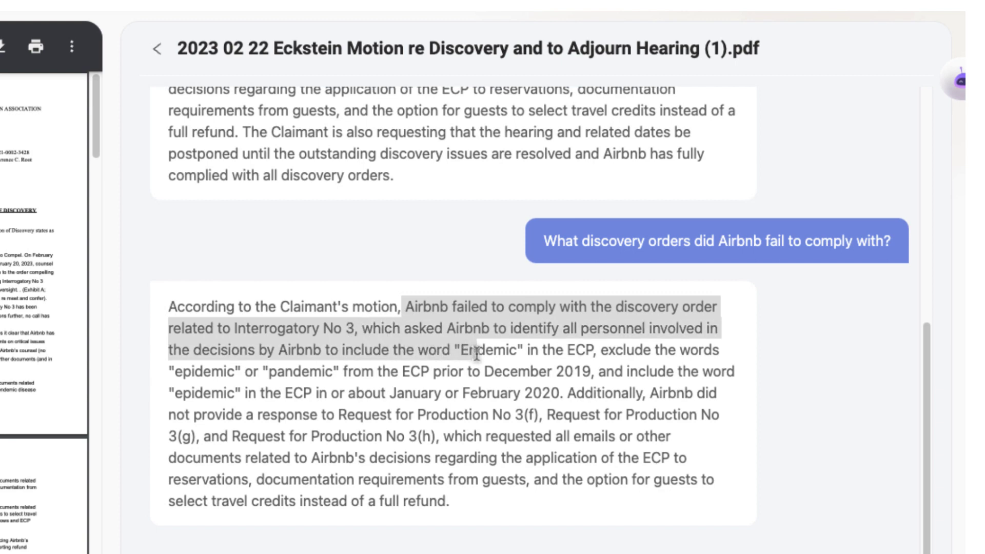
{"action": "left_click_drag", "start_coordinate": [483, 354], "coordinate": [589, 358]}
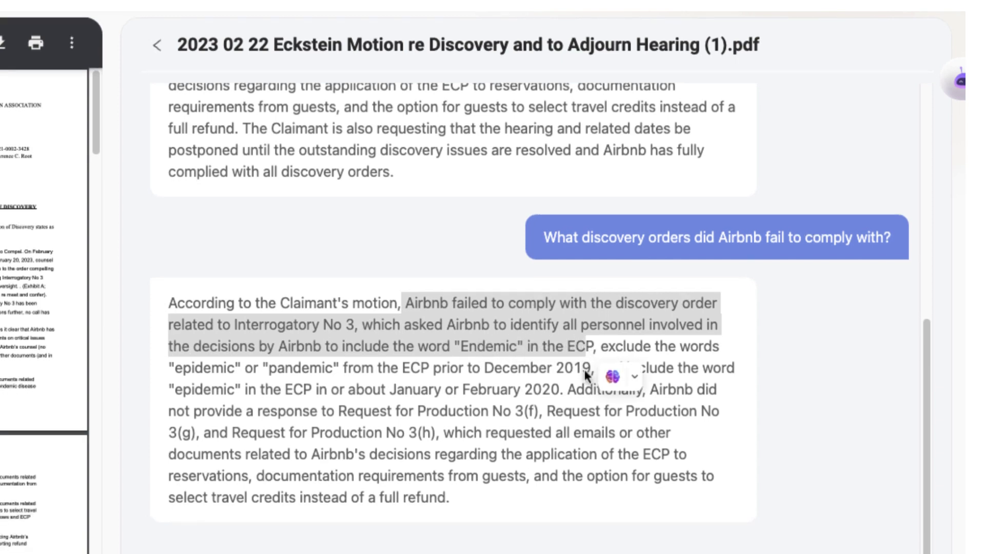
{"action": "mouse_move", "coordinate": [576, 393]}
{"action": "left_mouse_down"}
{"action": "mouse_move", "coordinate": [581, 404]}
{"action": "mouse_move", "coordinate": [549, 427]}
{"action": "mouse_move", "coordinate": [608, 427]}
{"action": "mouse_move", "coordinate": [390, 439]}
{"action": "mouse_move", "coordinate": [440, 436]}
{"action": "left_mouse_up"}
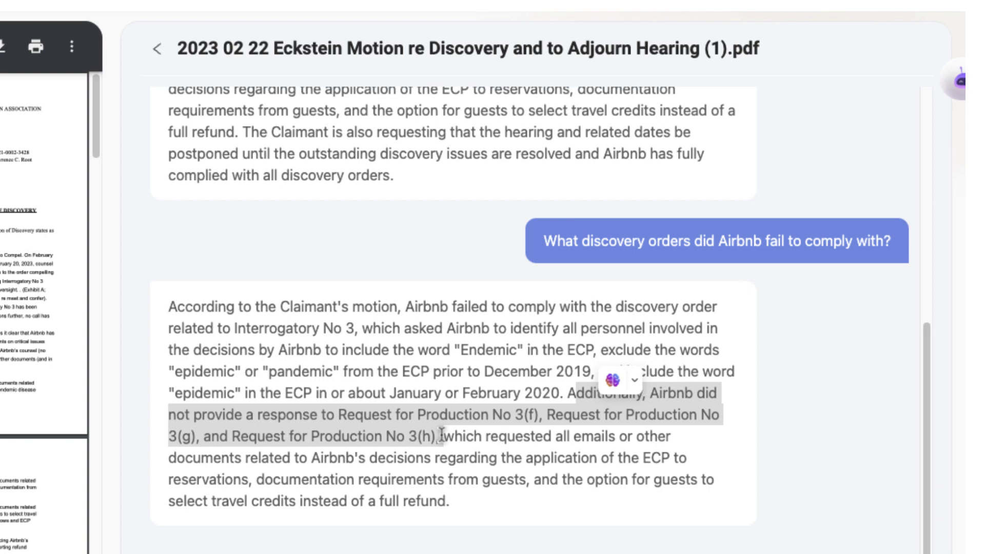
{"action": "left_click", "coordinate": [537, 512]}
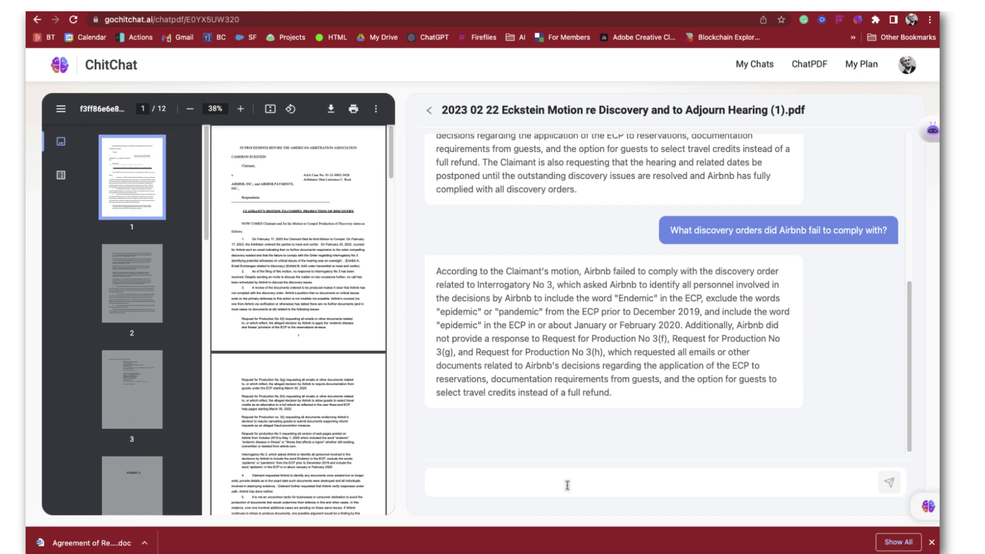
Step: Ask ChatPDF 'what relief is being requested' about the Eckstein motion
{"action": "type", "text": "what relief is being requested"}
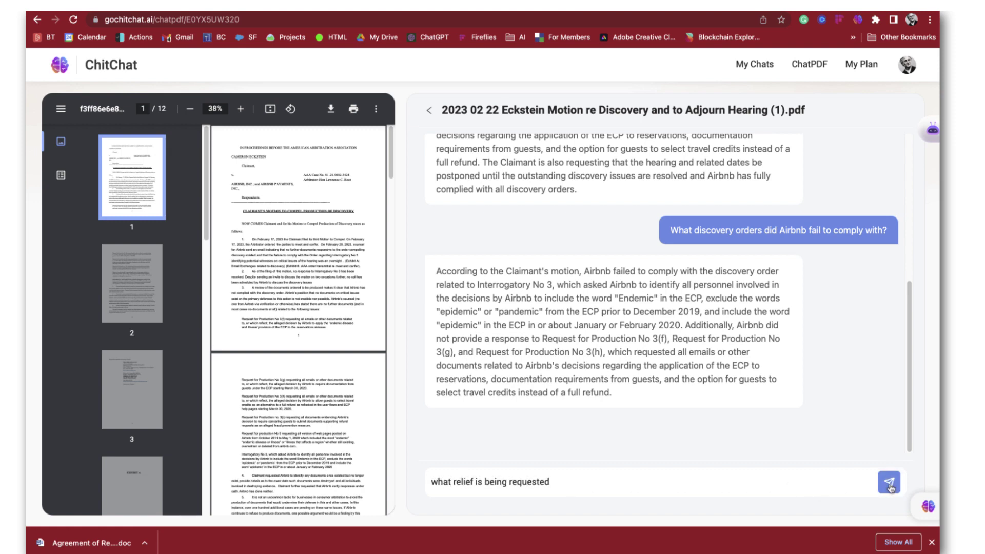
{"action": "left_click", "coordinate": [890, 486]}
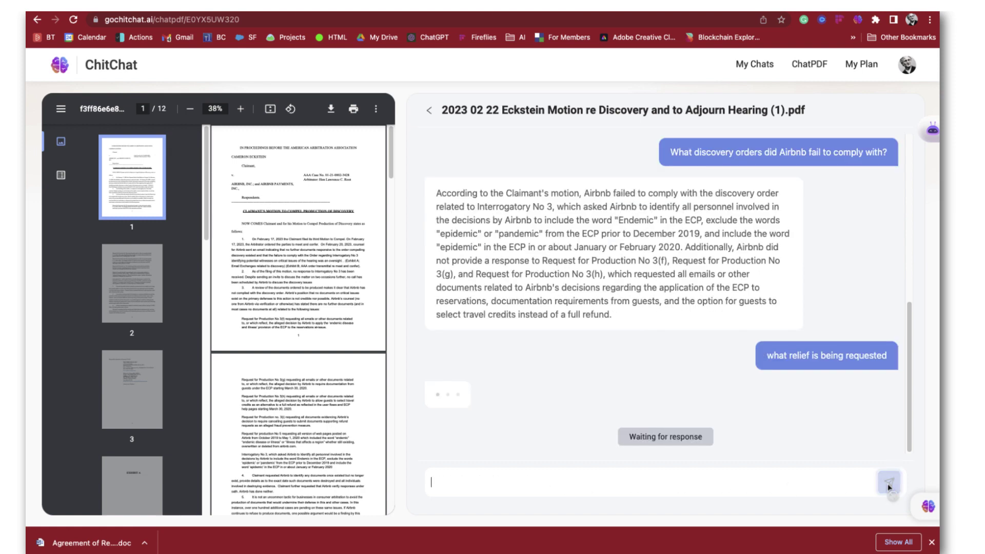